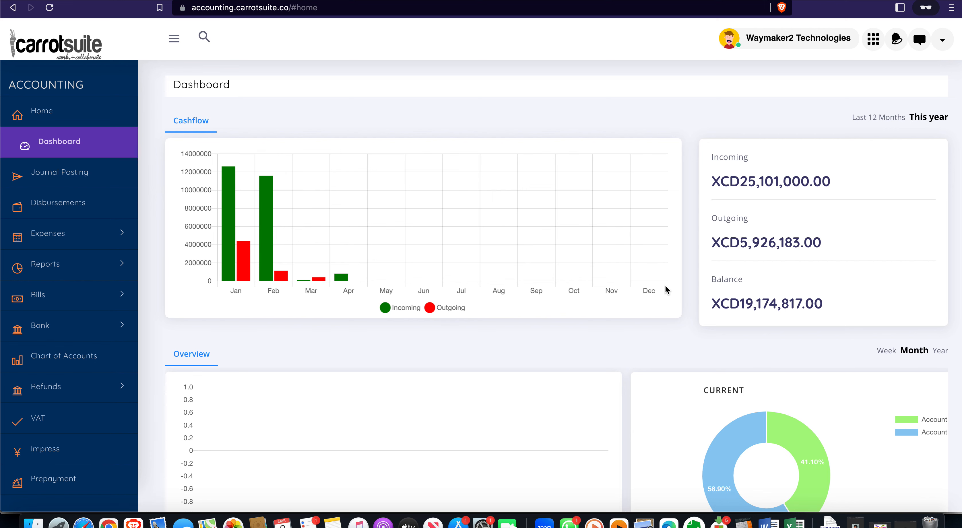
Open the Disbursements list of the accounting module and look through its entries.
click(59, 204)
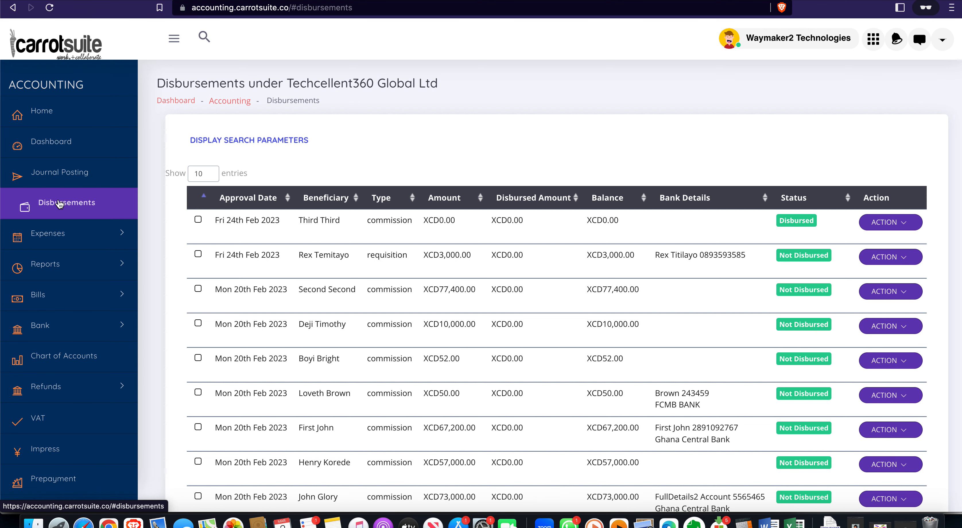
scroll(331, 220, down, 3)
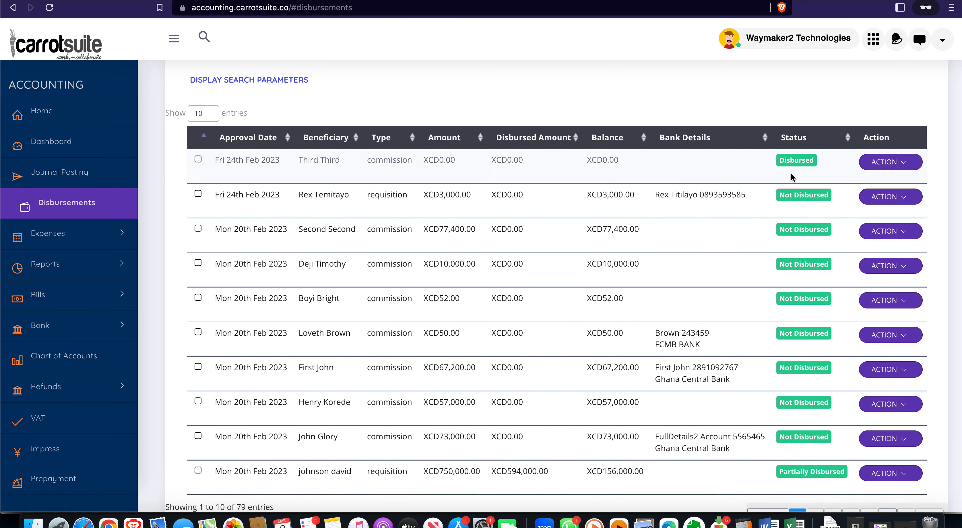
scroll(793, 436, down, 2)
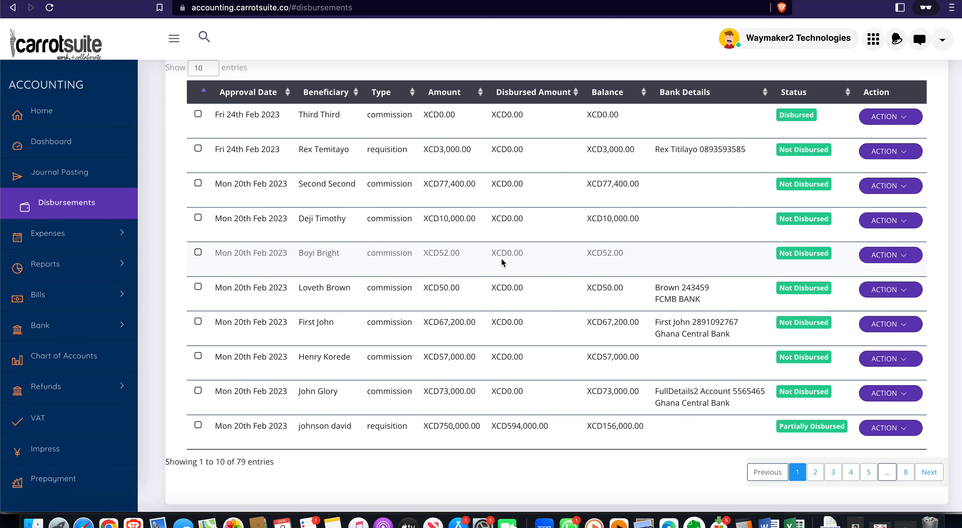
Show 25 entries per page in the disbursements table and look through the longer list.
scroll(502, 262, up, 2)
scroll(503, 263, up, 1)
click(201, 168)
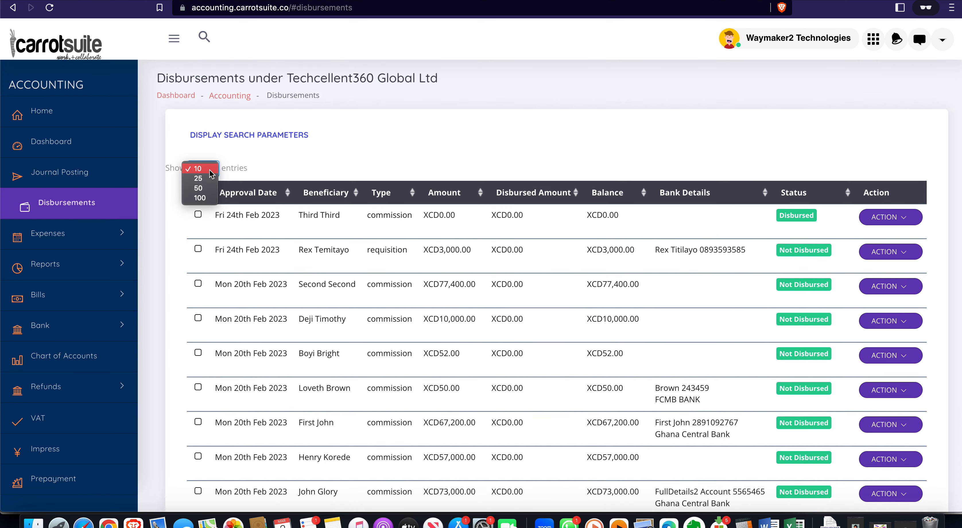
click(200, 178)
scroll(466, 303, down, 3)
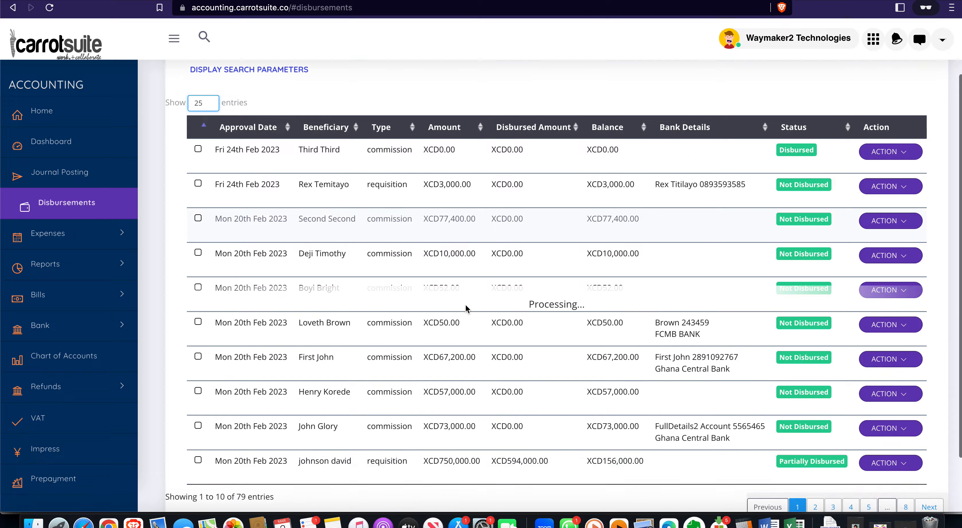
scroll(465, 305, down, 7)
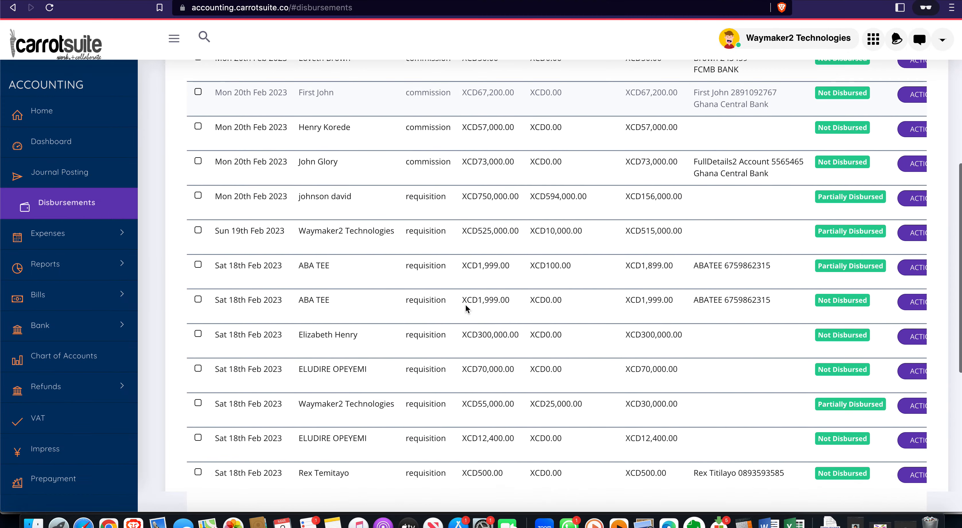
scroll(465, 304, down, 6)
scroll(465, 305, up, 9)
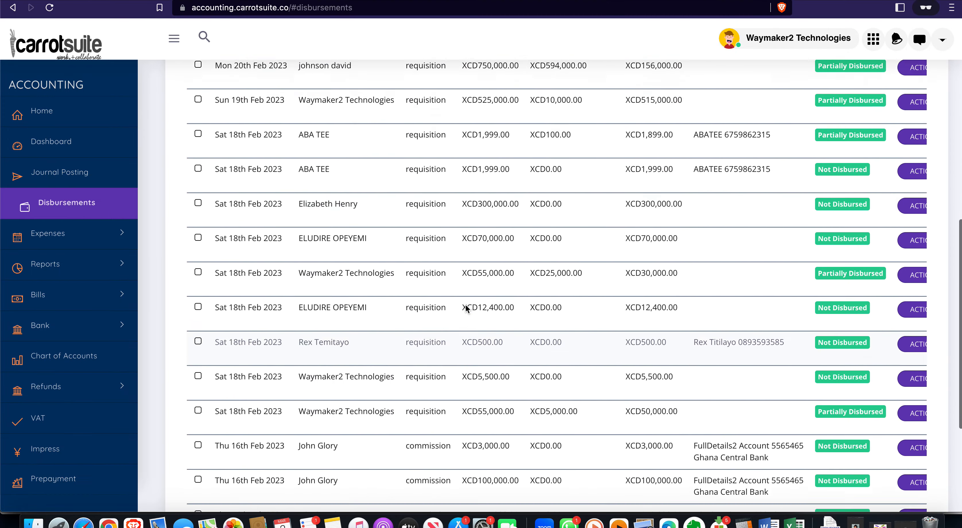
scroll(465, 303, up, 8)
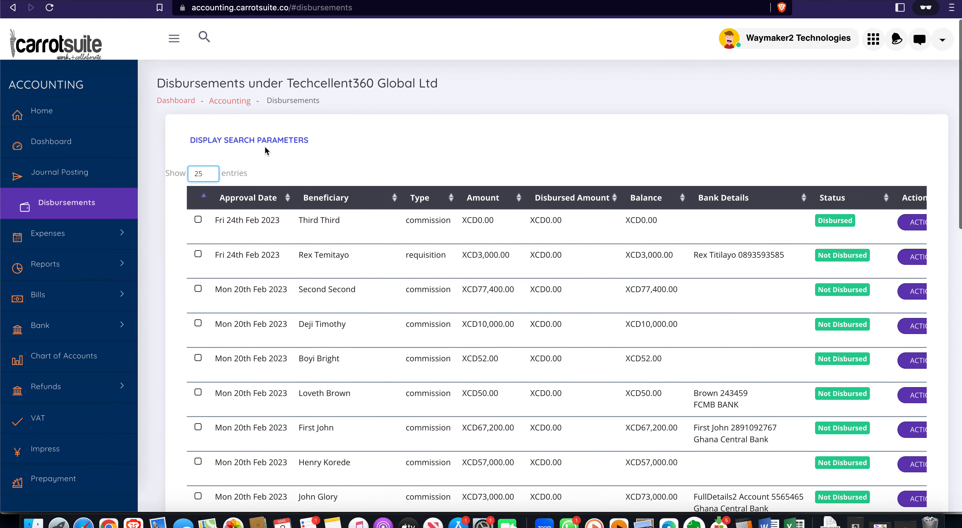
Display the disbursement search parameters and examine the options of the Status and Type filters.
click(253, 142)
scroll(359, 242, down, 2)
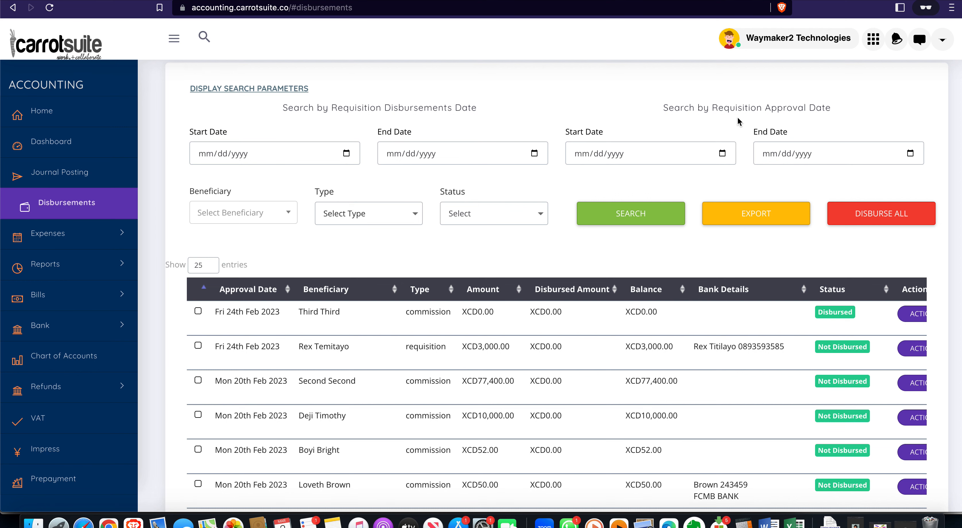
click(522, 216)
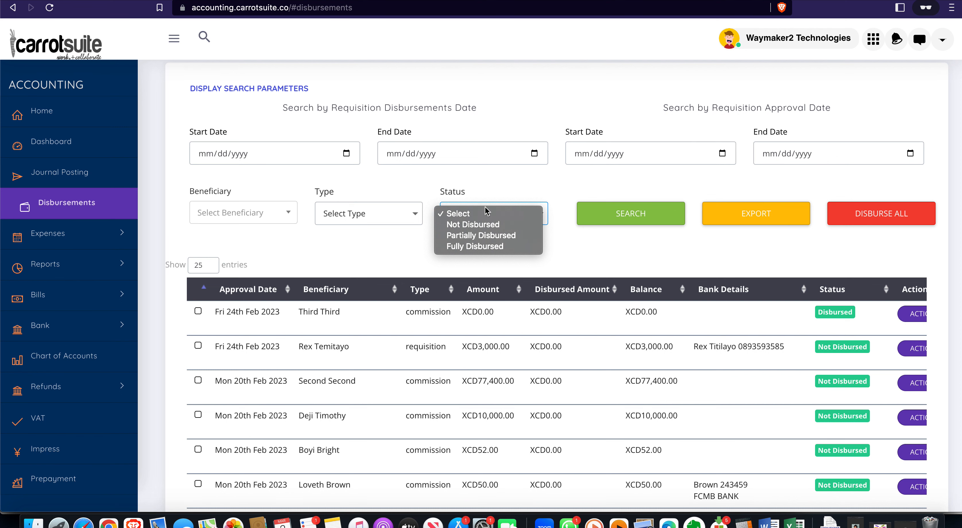
click(419, 190)
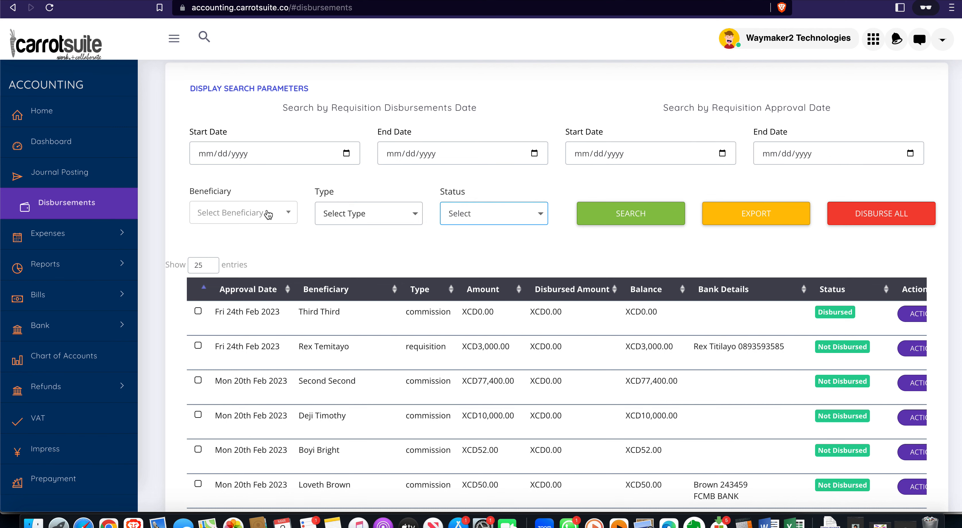
click(365, 214)
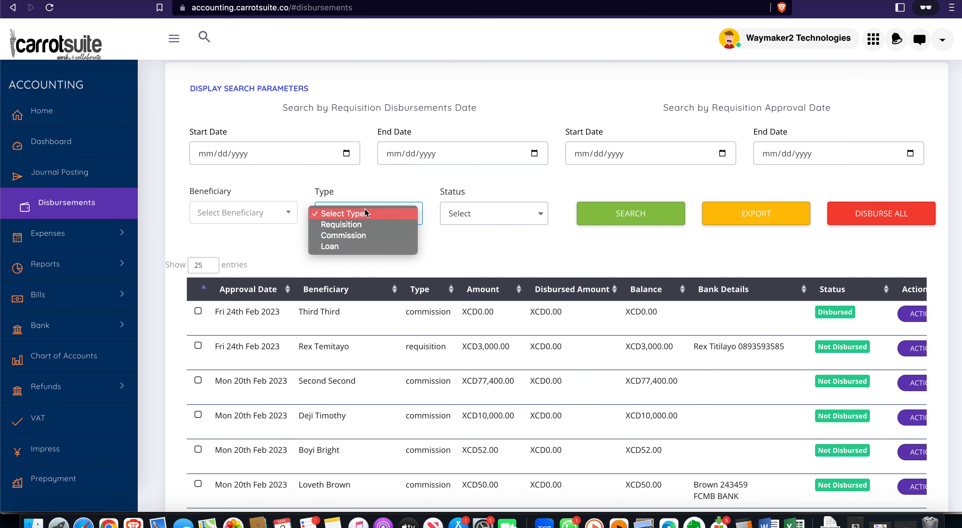
click(449, 187)
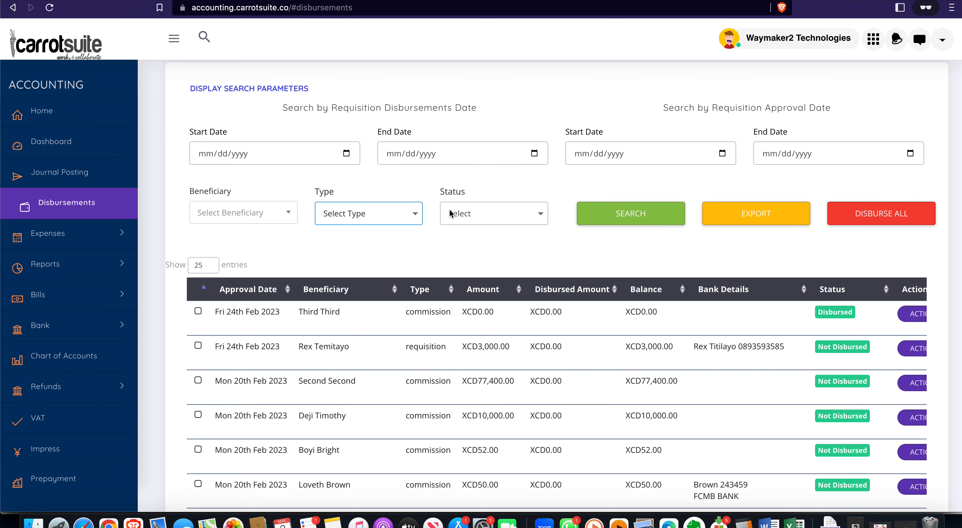
View the undisbursed XCD5,500.00 requisition dated 18th Feb 2023 from the disbursements table.
scroll(477, 309, down, 10)
scroll(478, 310, down, 5)
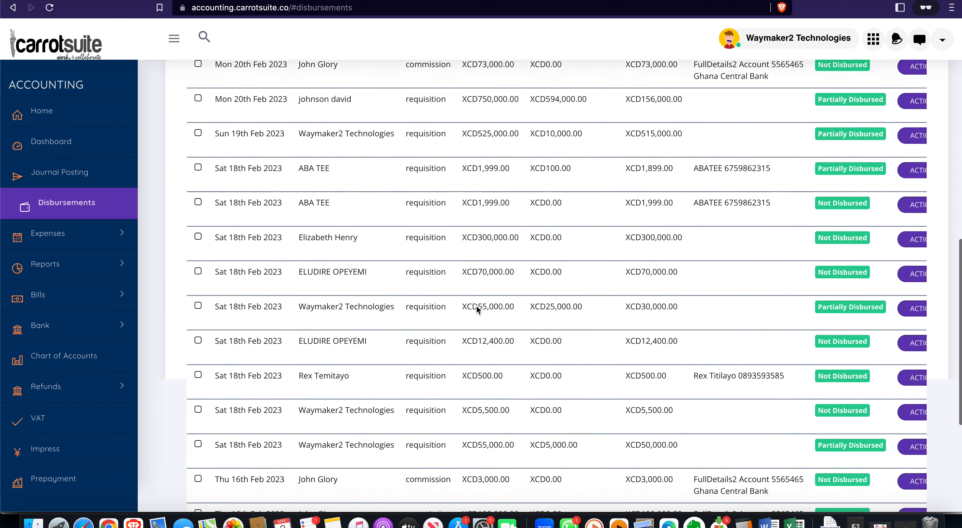
scroll(606, 316, right, 4)
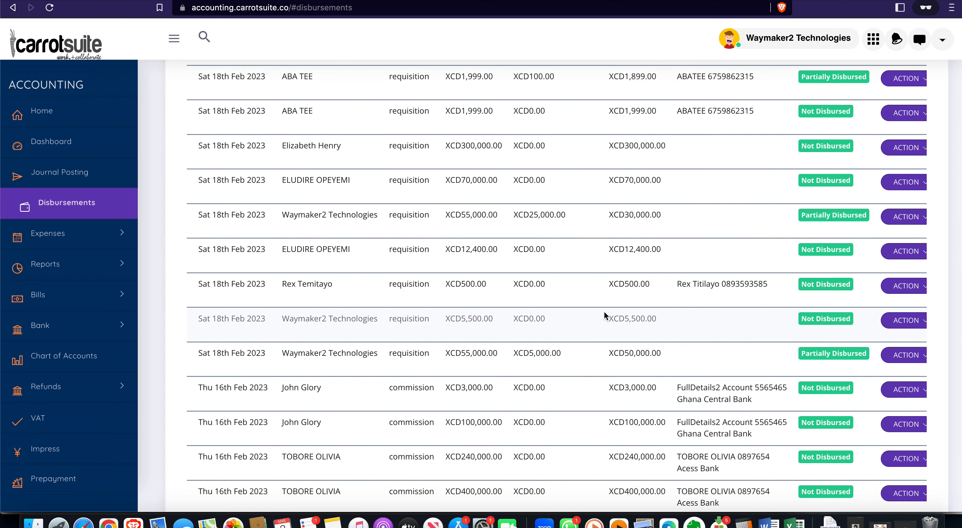
click(841, 320)
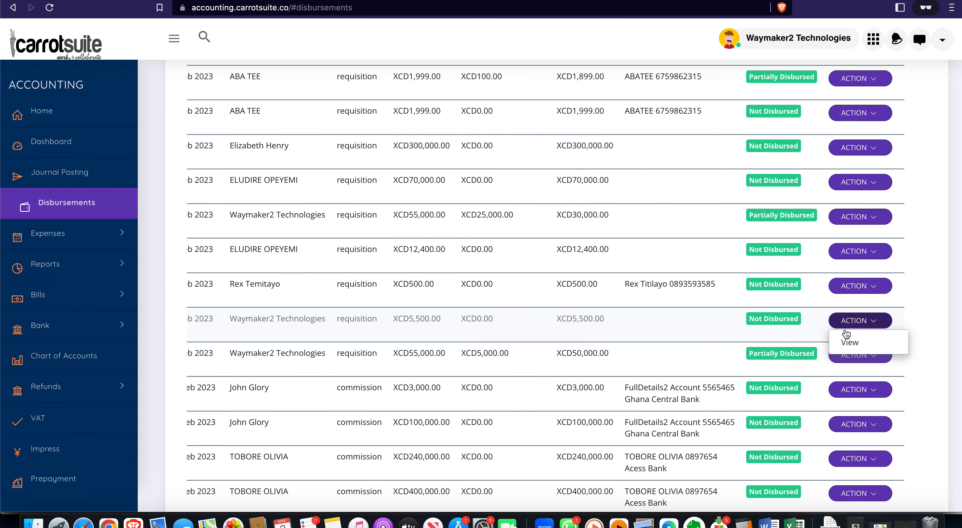
click(848, 351)
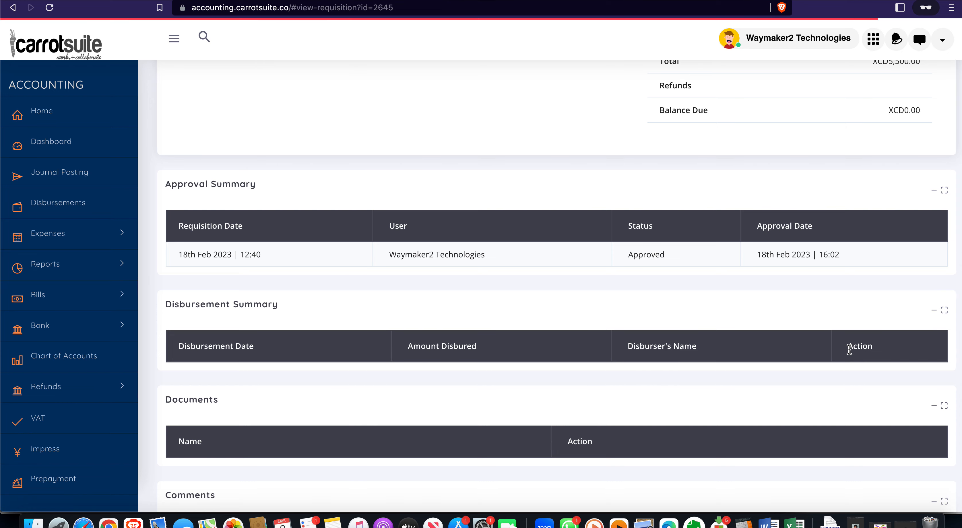
Examine the requisition voucher's details and its approval, disbursement, documents and comments sections.
scroll(849, 350, up, 12)
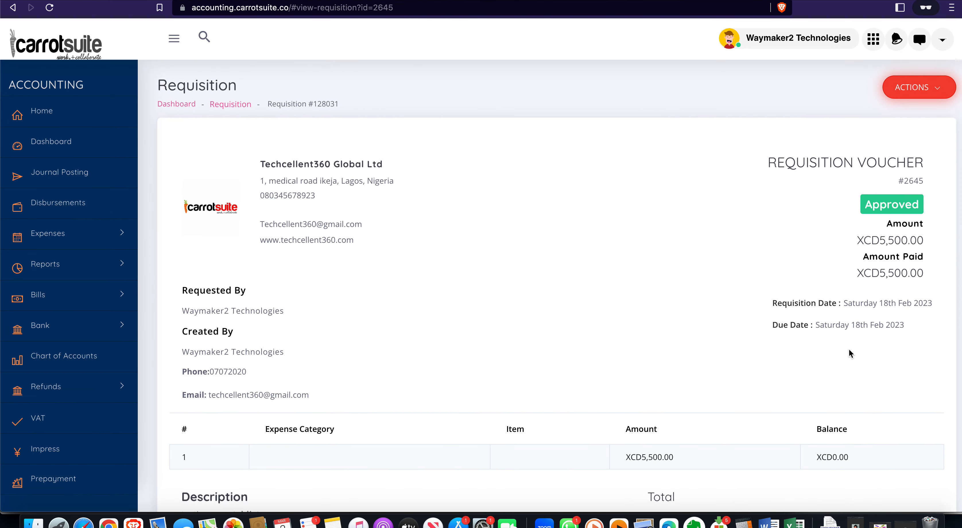
scroll(851, 353, down, 1)
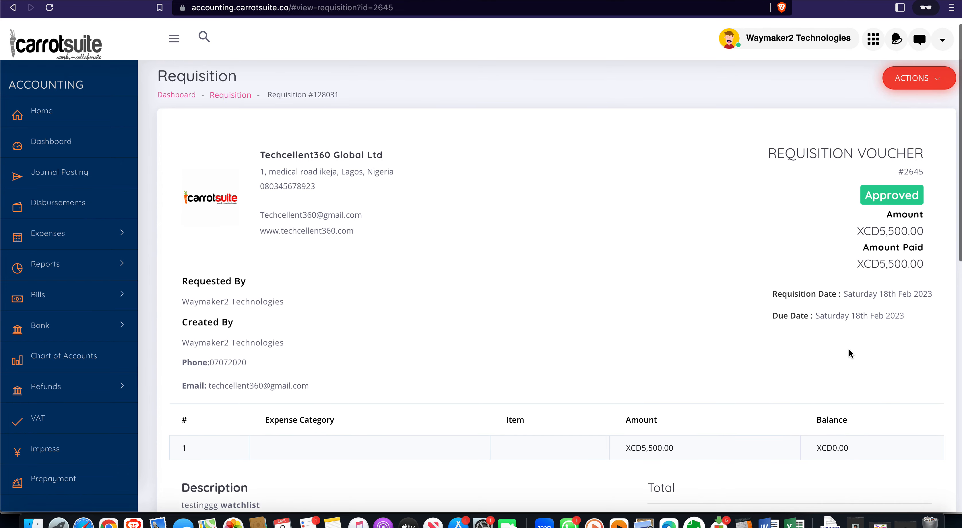
scroll(852, 351, down, 2)
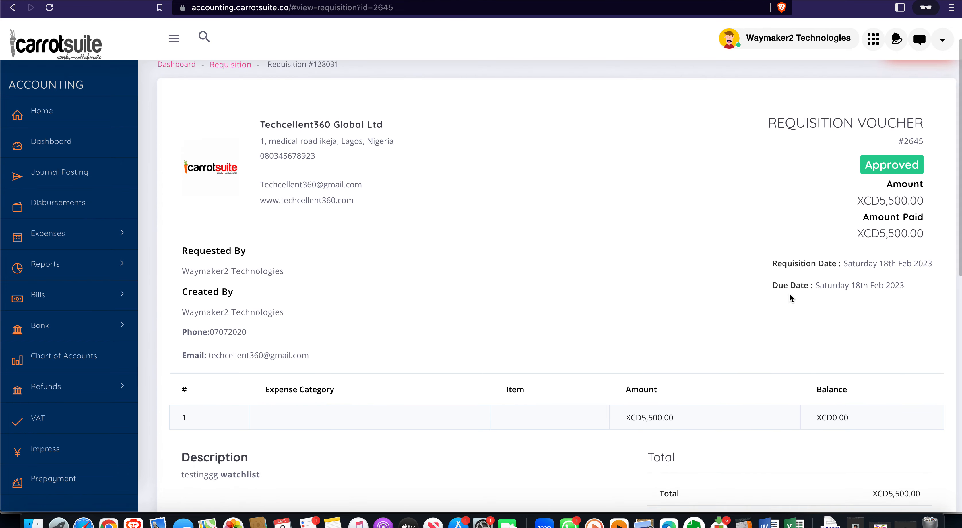
scroll(755, 321, down, 10)
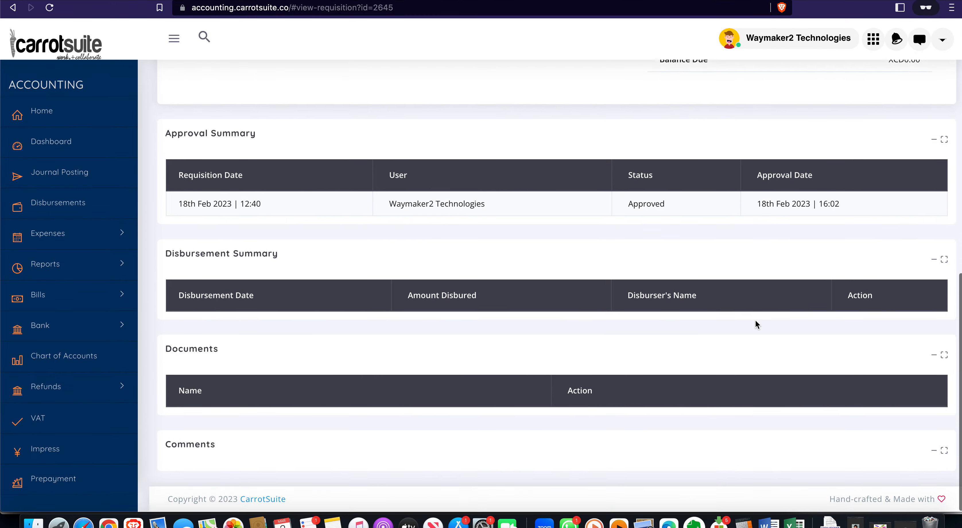
scroll(756, 321, up, 1)
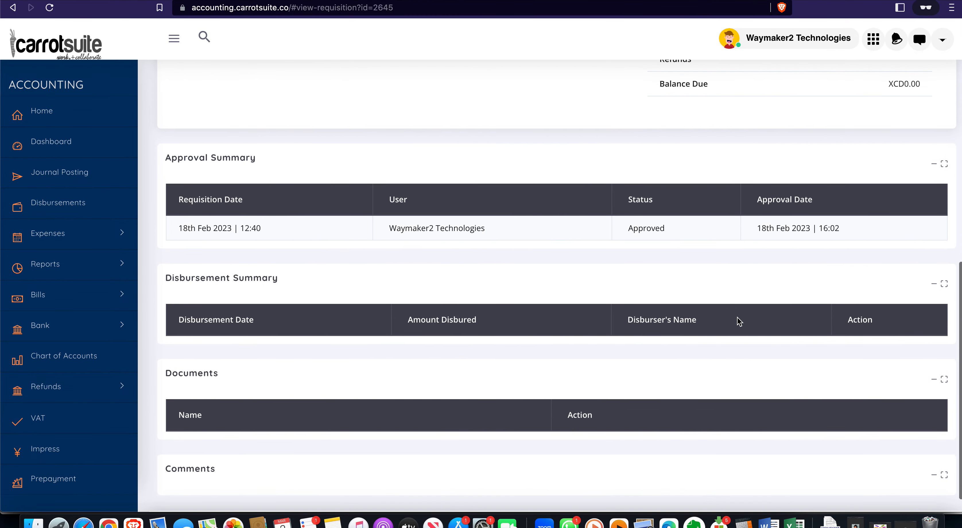
Open the Disburse form for the approved requisition.
scroll(719, 221, up, 15)
right_click(719, 220)
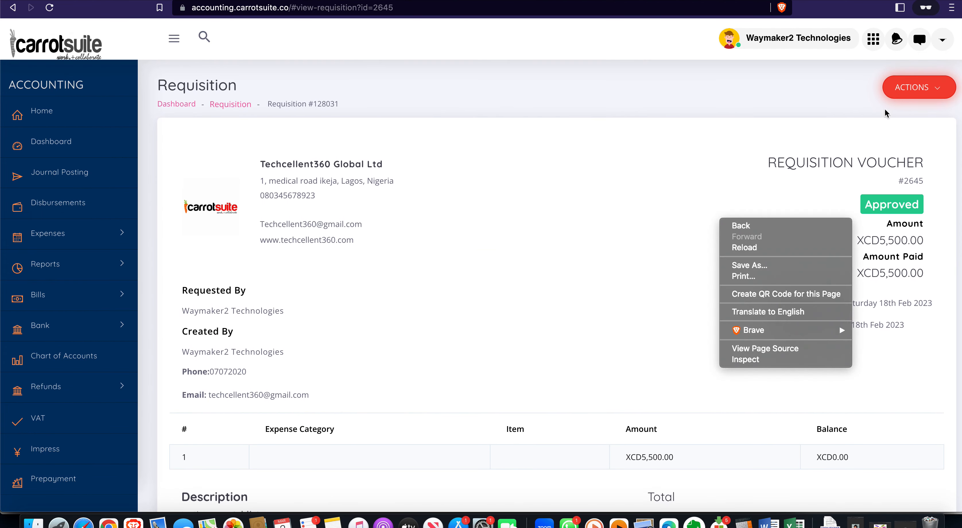
click(915, 87)
click(915, 87)
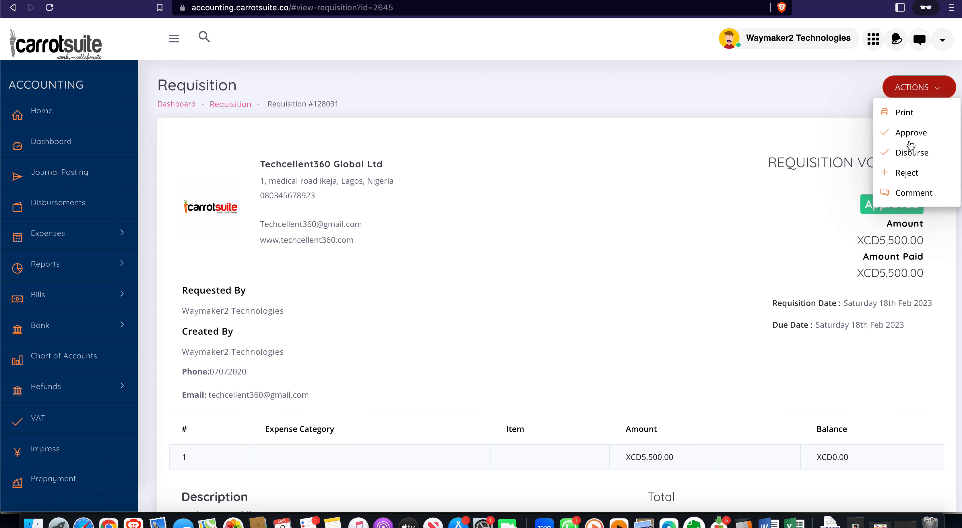
click(911, 155)
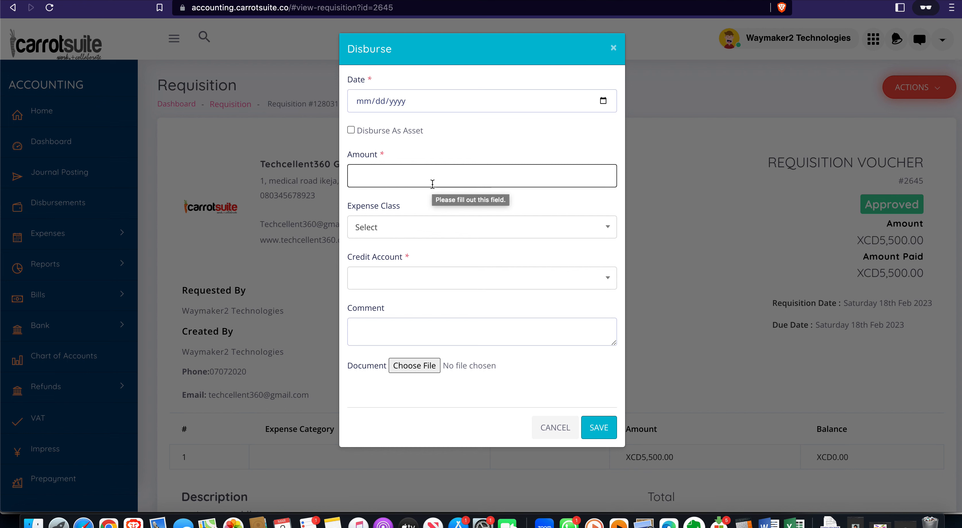
Examine the Expense Class options and the Credit Account and Comment fields of the Disburse form.
click(441, 236)
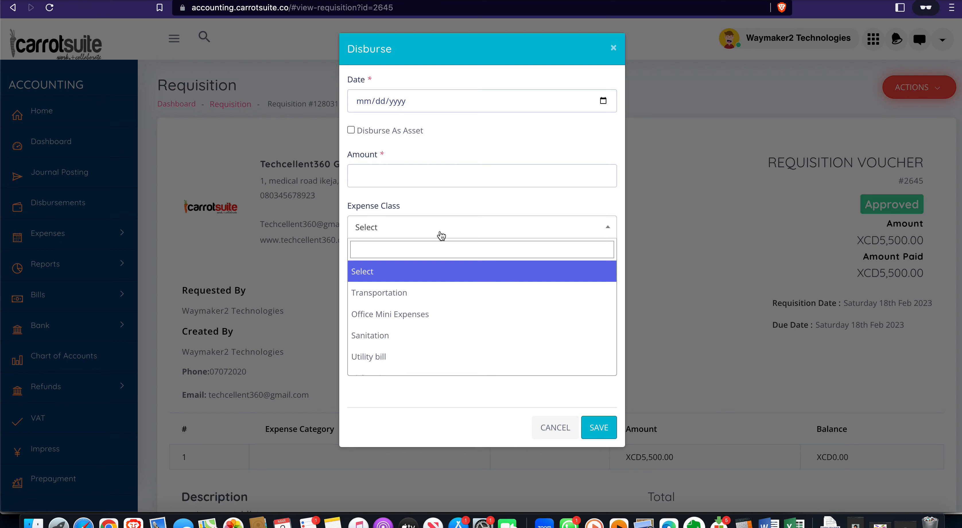
scroll(447, 326, down, 5)
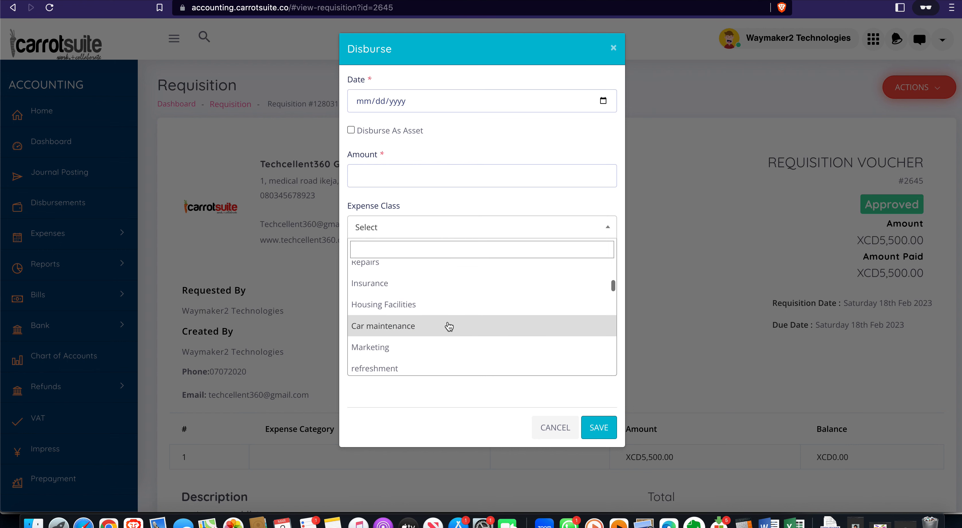
click(472, 207)
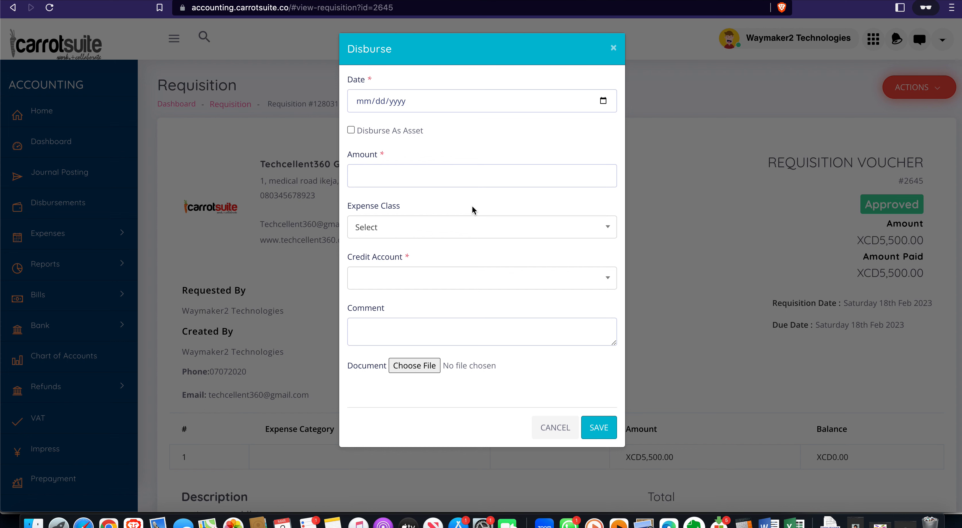
click(493, 278)
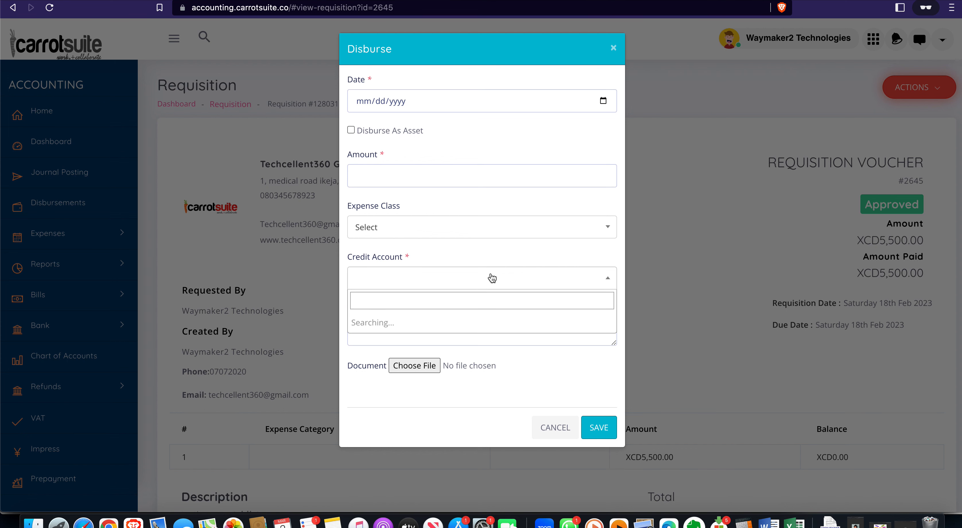
click(508, 257)
click(495, 339)
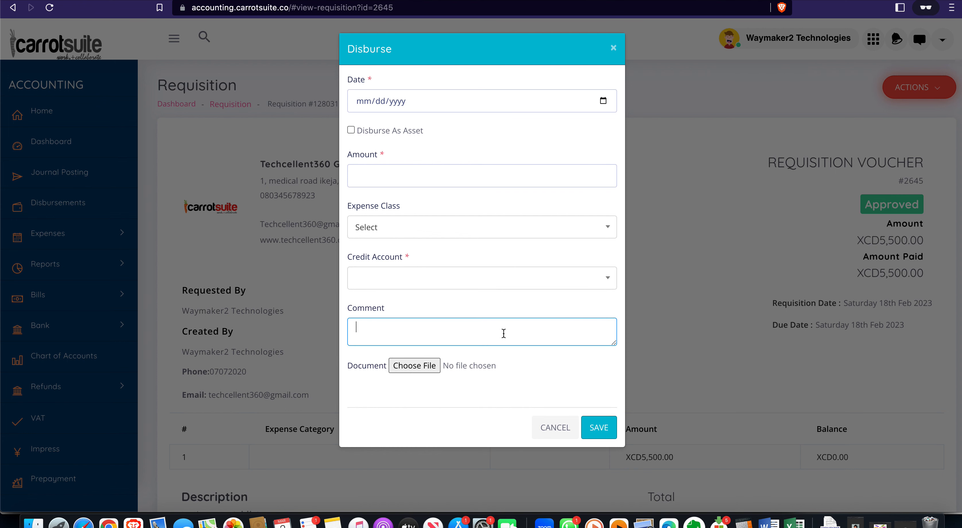
click(505, 298)
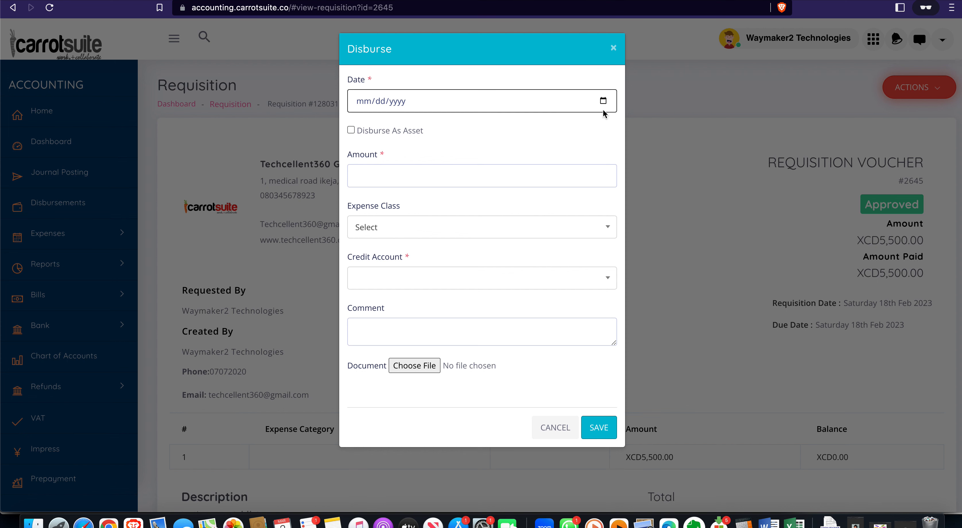
Set the disbursement date to 03/01/2023 and enable Disburse As Asset.
click(603, 101)
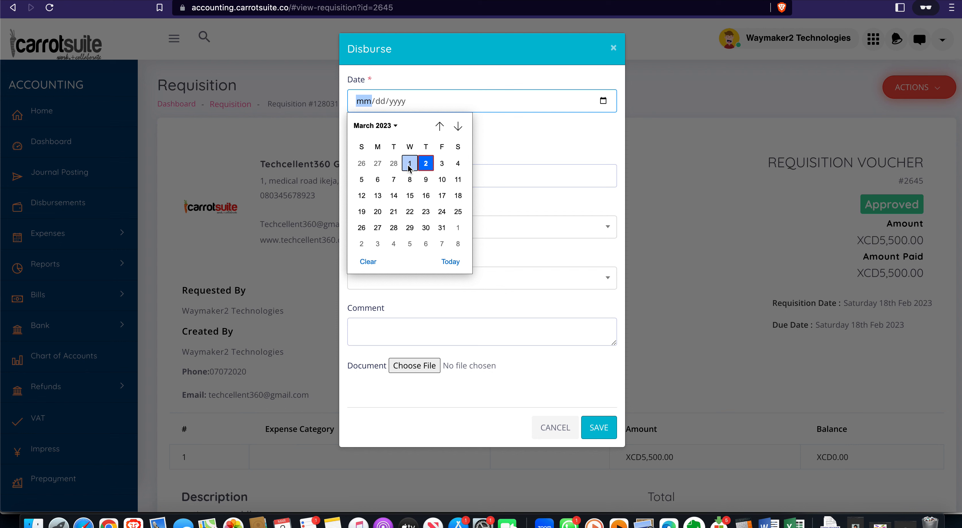
click(410, 164)
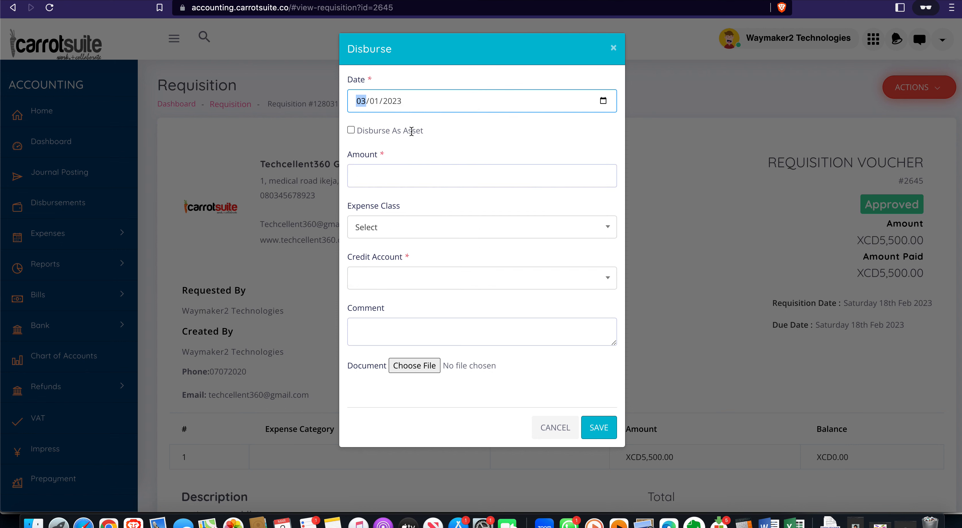
click(351, 131)
scroll(472, 249, down, 3)
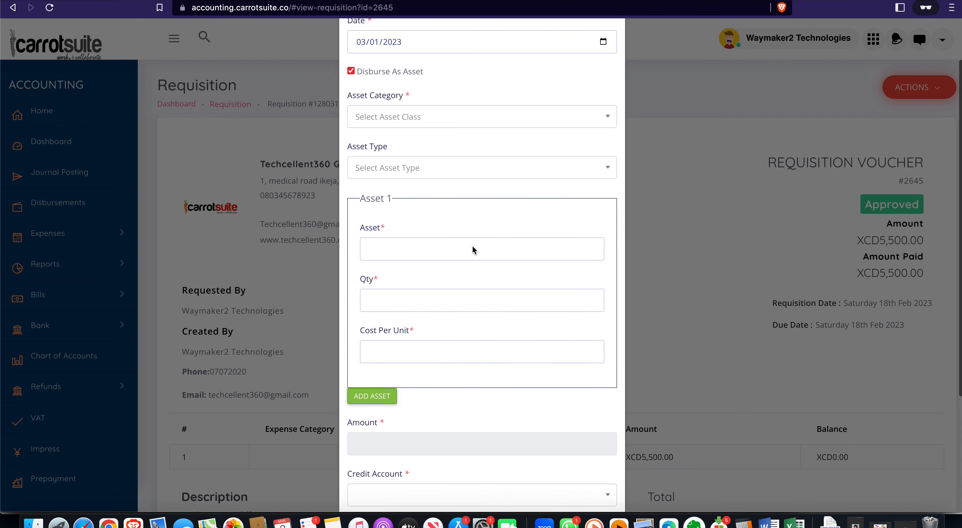
scroll(473, 250, up, 1)
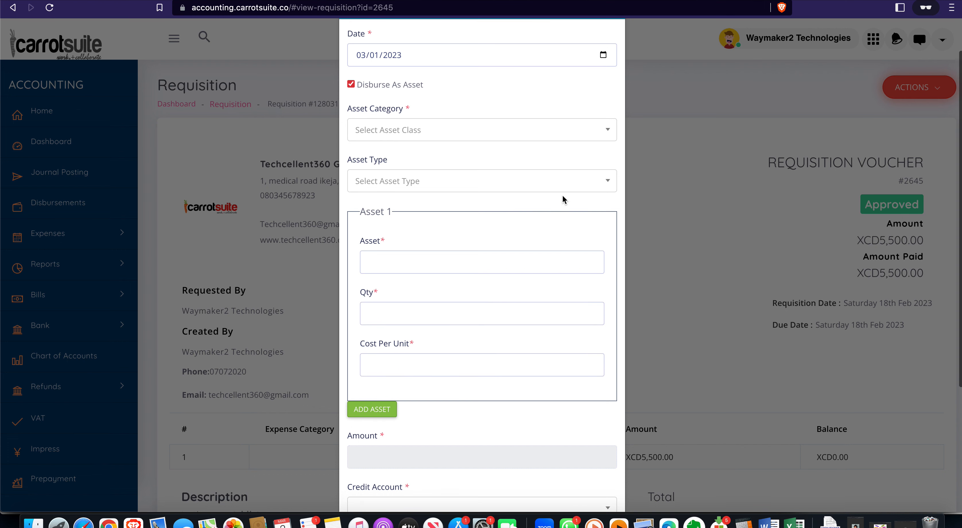
Set the asset category of the disbursement to Office Equipment Ed.
scroll(562, 194, up, 1)
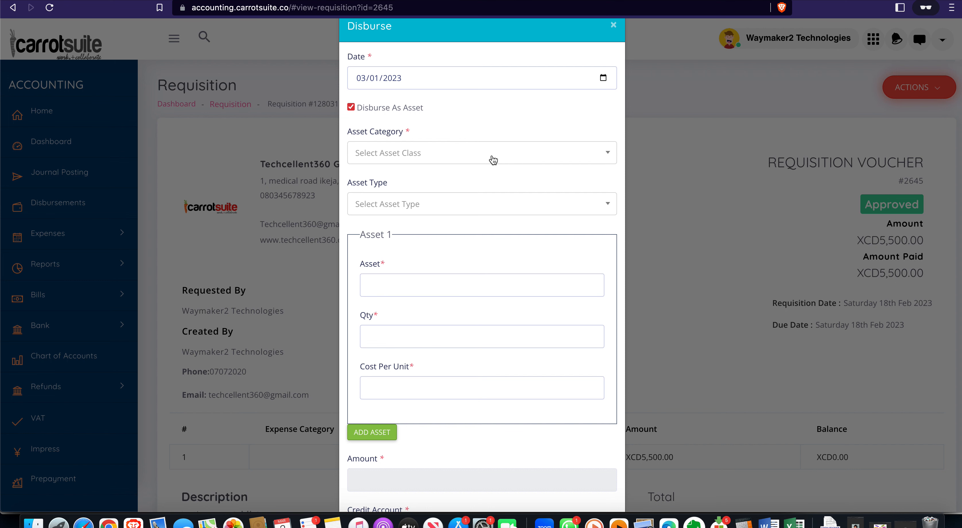
click(493, 159)
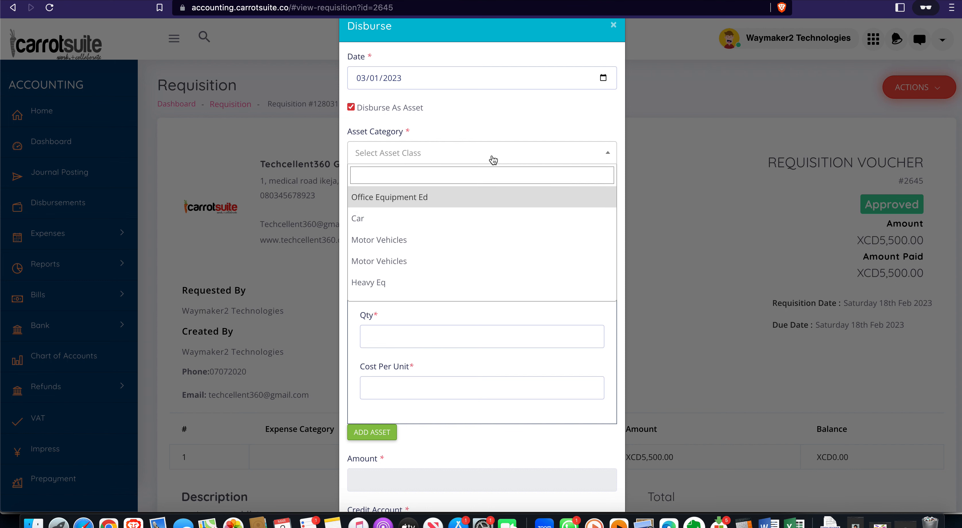
click(418, 199)
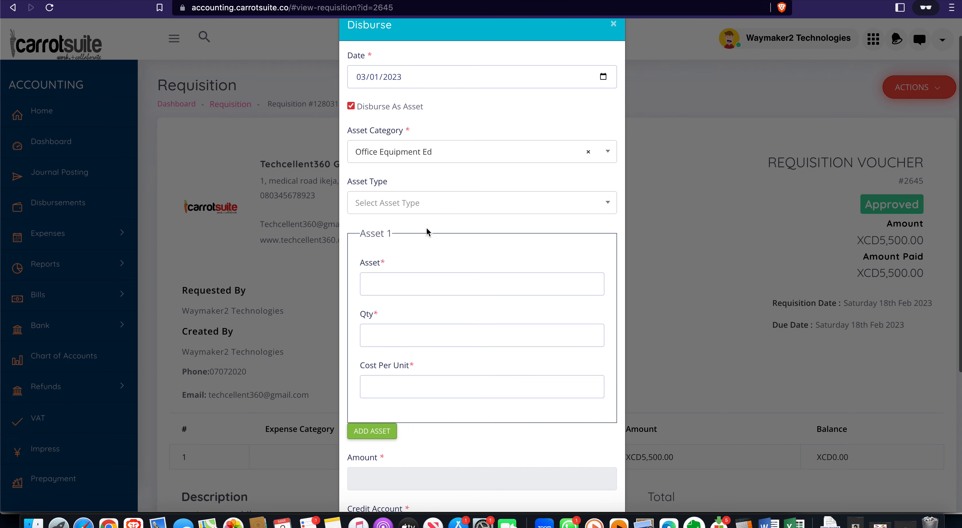
scroll(427, 228, down, 2)
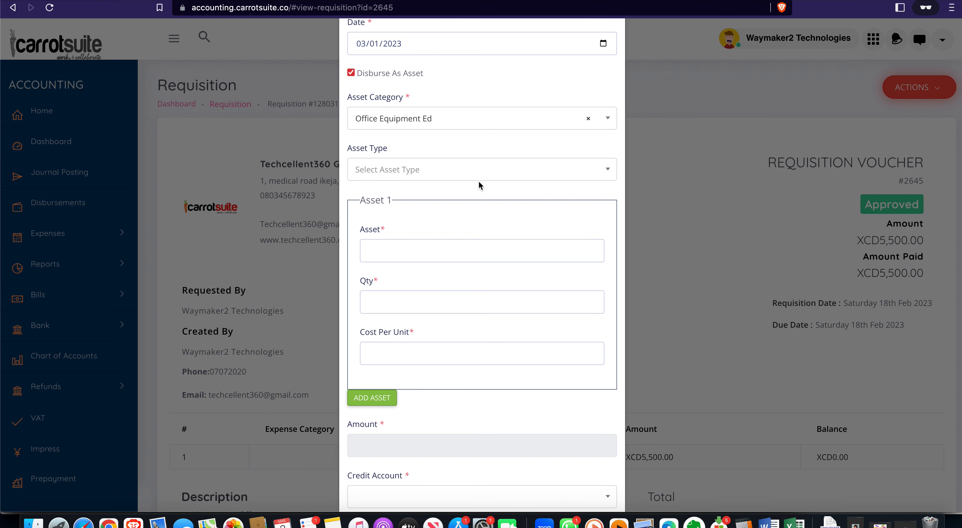
Name the first asset Office Stapler.
click(414, 249)
scroll(413, 247, down, 2)
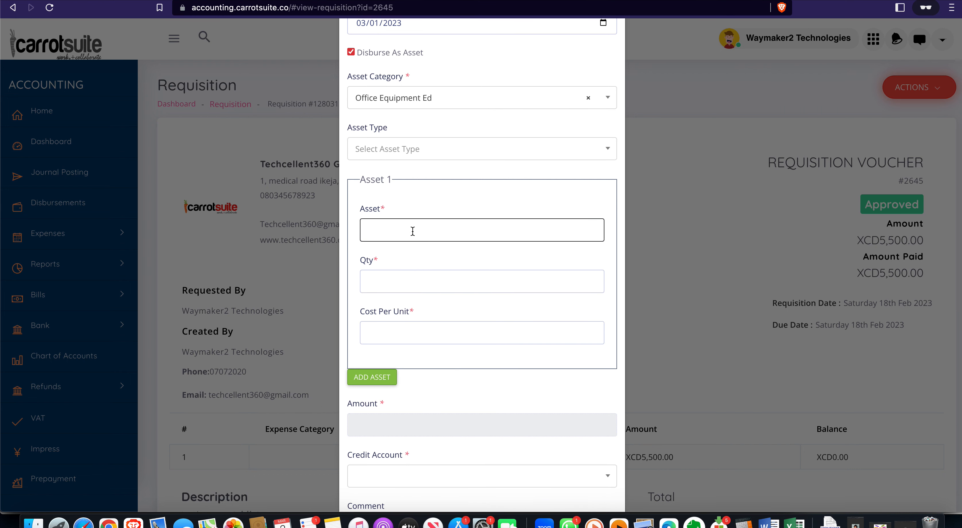
click(413, 231)
text(Off)
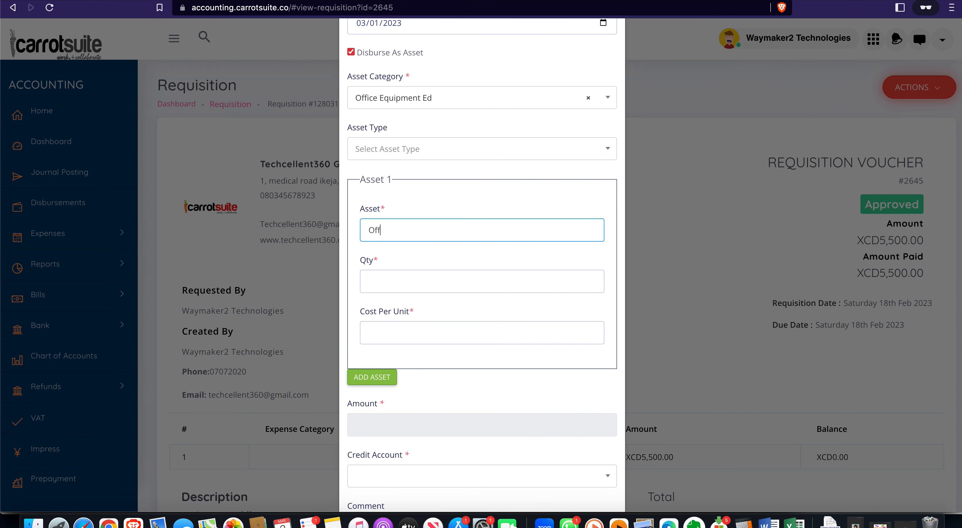
text(ice Stapler)
scroll(459, 249, down, 2)
Set the Office Stapler's quantity to 2 and its cost per unit to 2750.
click(449, 237)
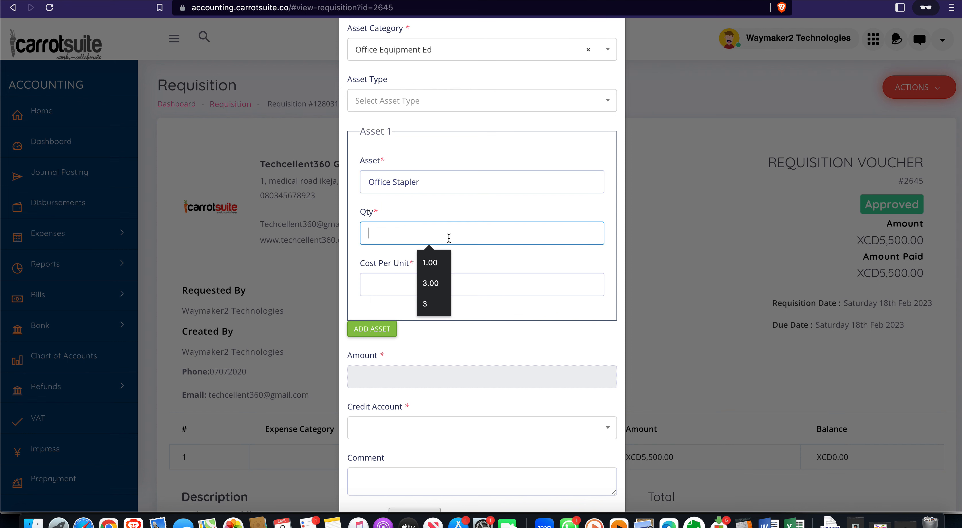
text(2)
click(423, 283)
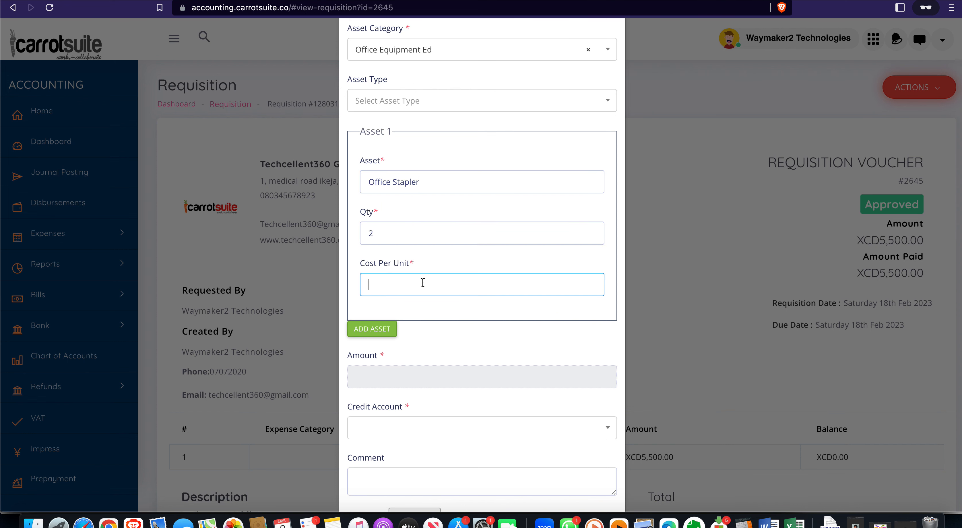
text(2750)
click(453, 314)
scroll(457, 349, down, 3)
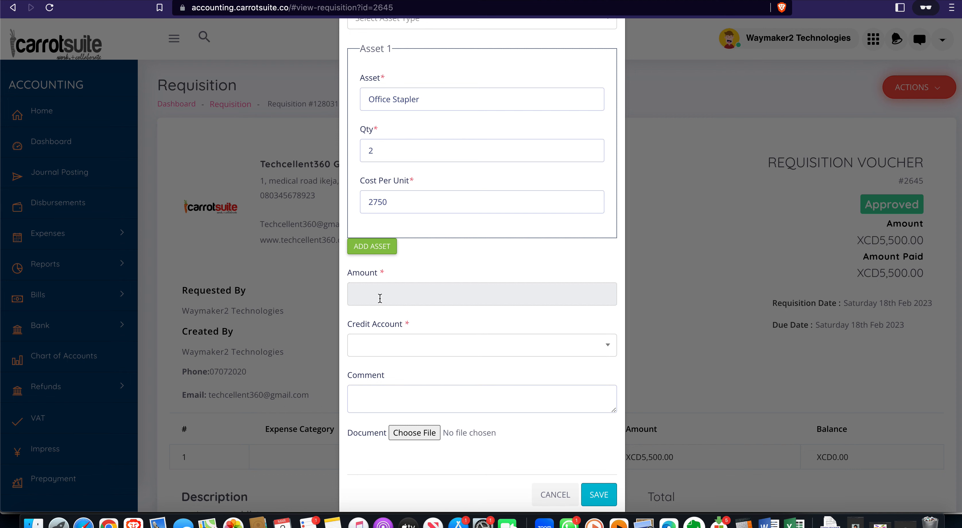
Review the asset category, the Office Stapler entries and the Amount field of the Disburse form.
click(371, 150)
click(390, 204)
click(382, 292)
scroll(469, 276, up, 5)
scroll(469, 275, down, 4)
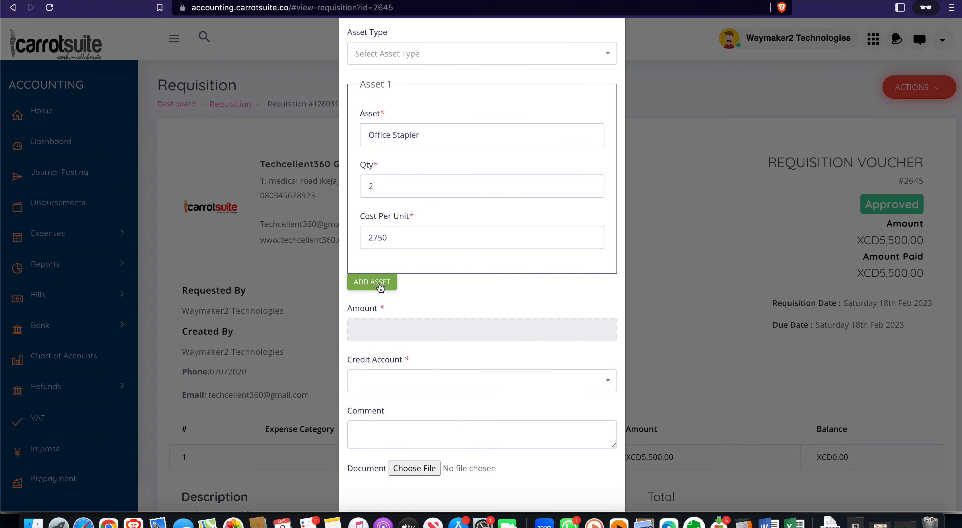
scroll(490, 203, up, 2)
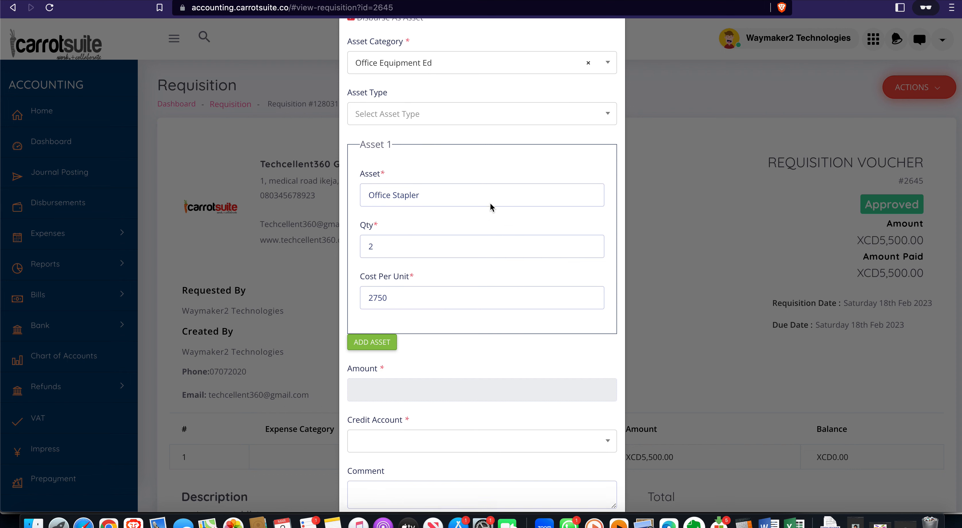
click(491, 204)
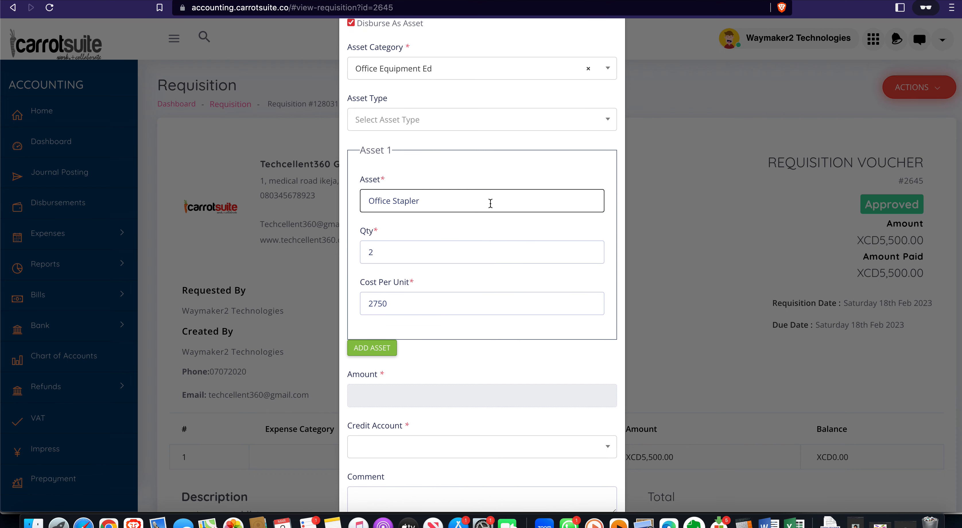
scroll(490, 204, down, 4)
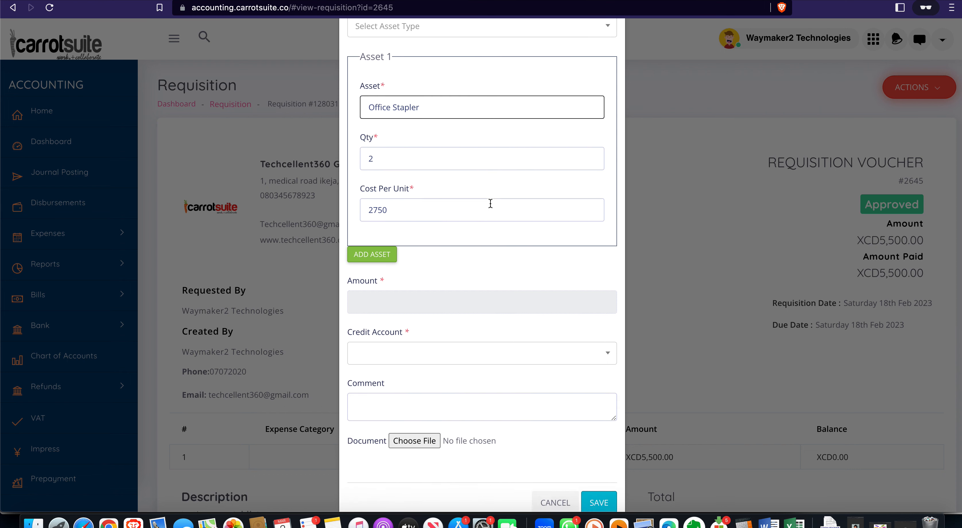
Credit the disbursement to First Bank 1, add the comment "Purchase of office staplers" and save it.
click(489, 338)
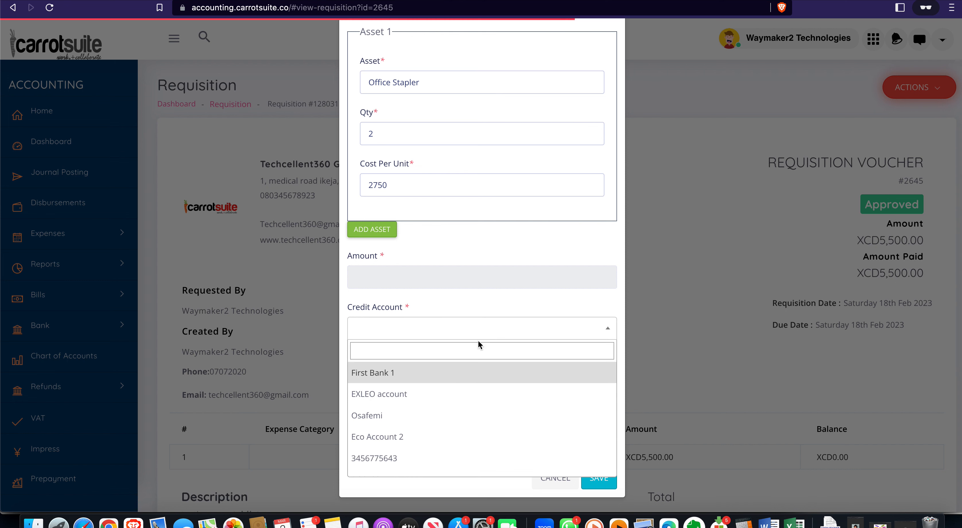
click(425, 378)
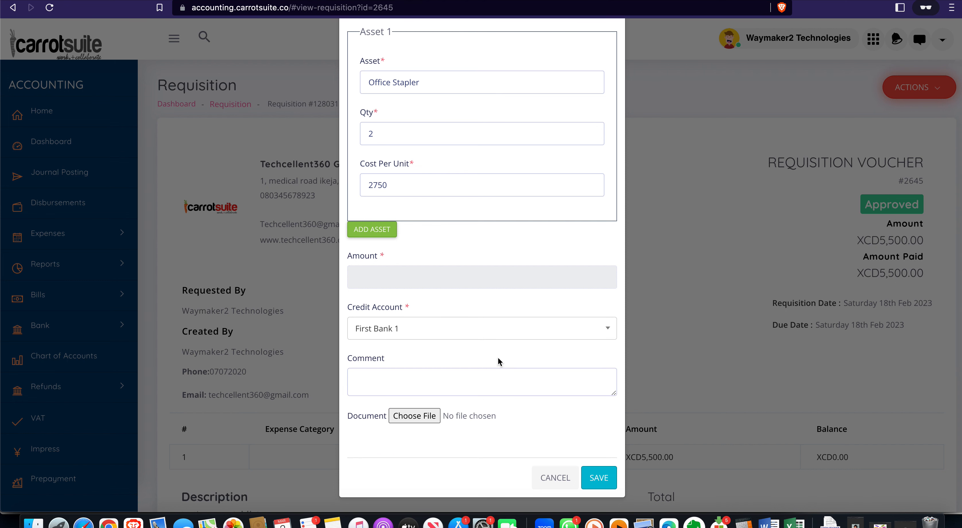
click(465, 383)
text(Pu)
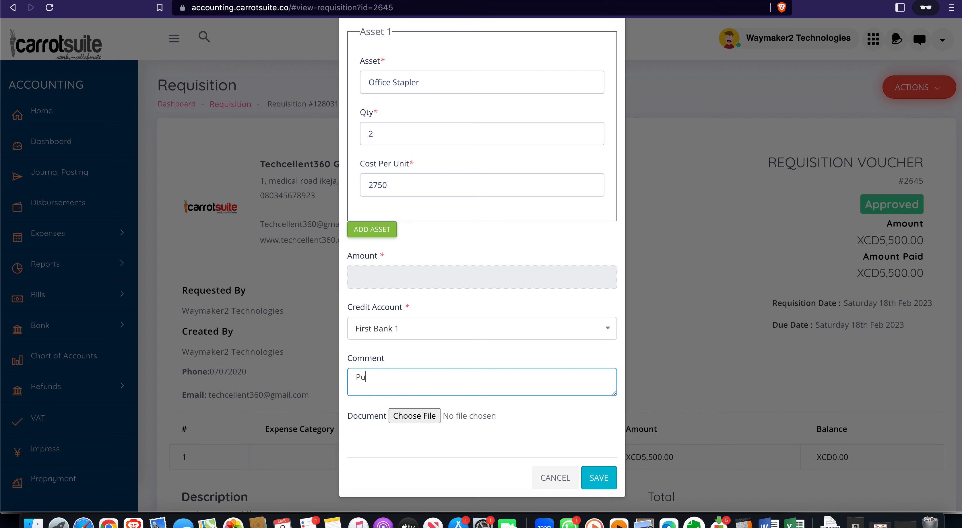
text(rchase of office staplers)
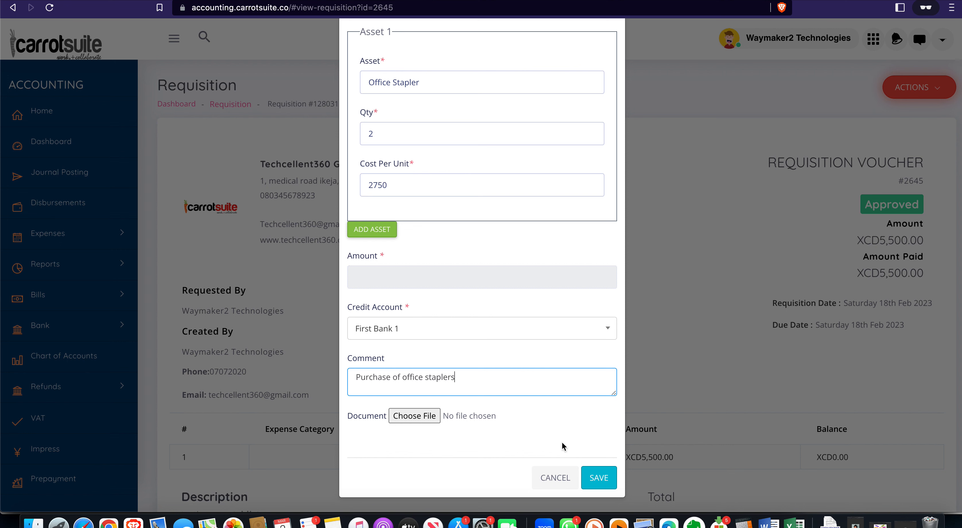
click(594, 475)
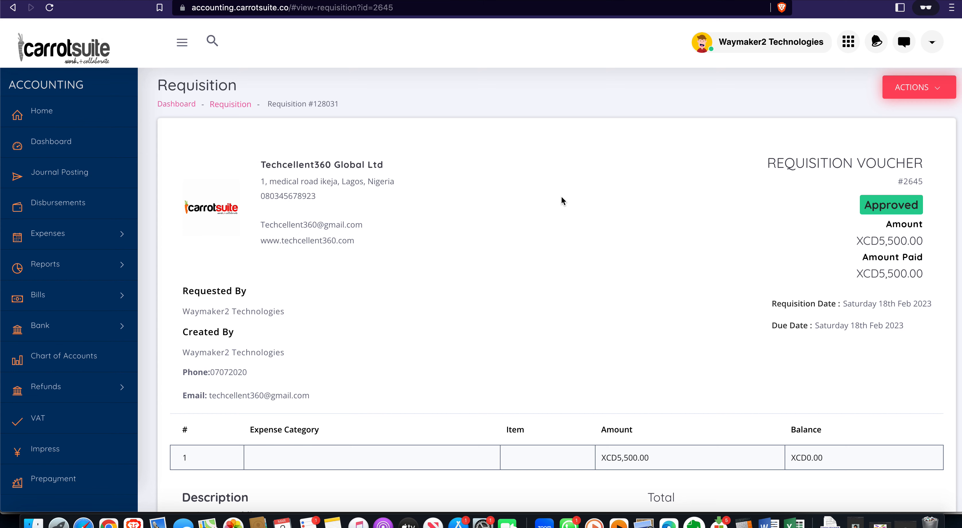
Open the posting of the 1st Mar 2023 disbursement for editing from the requisition's Disbursement Summary.
scroll(560, 194, down, 10)
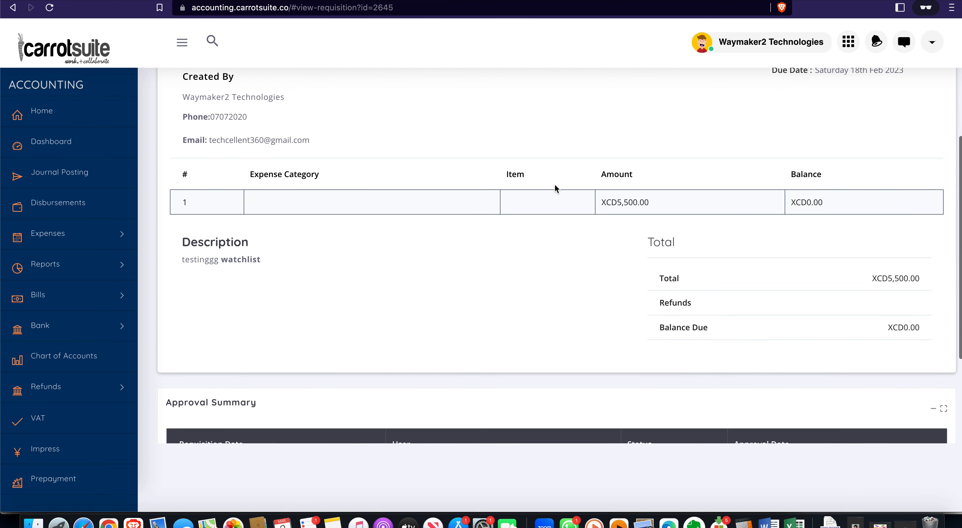
scroll(554, 184, down, 3)
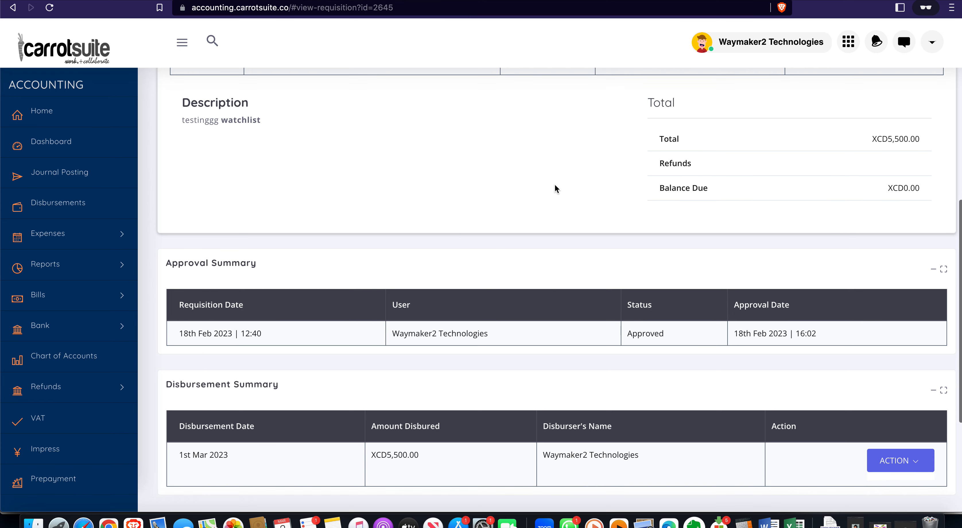
scroll(554, 188, down, 2)
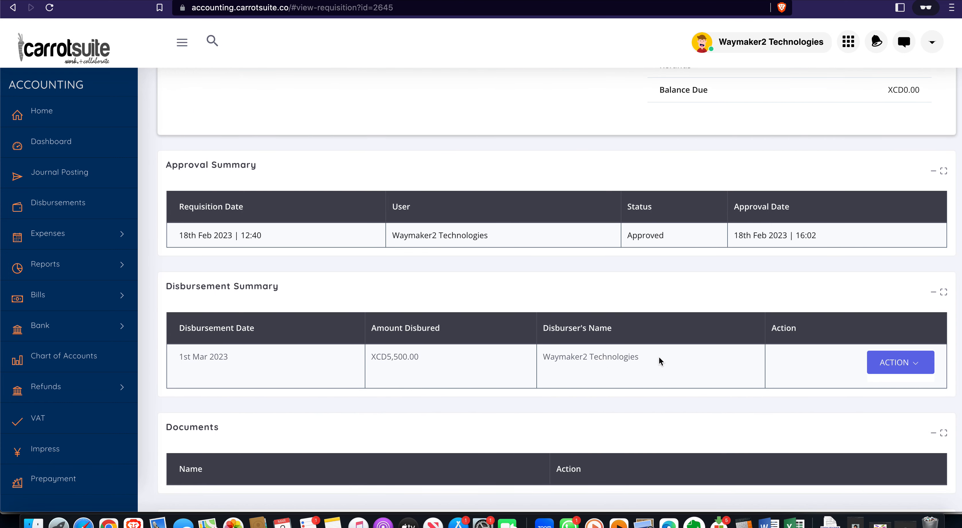
click(912, 364)
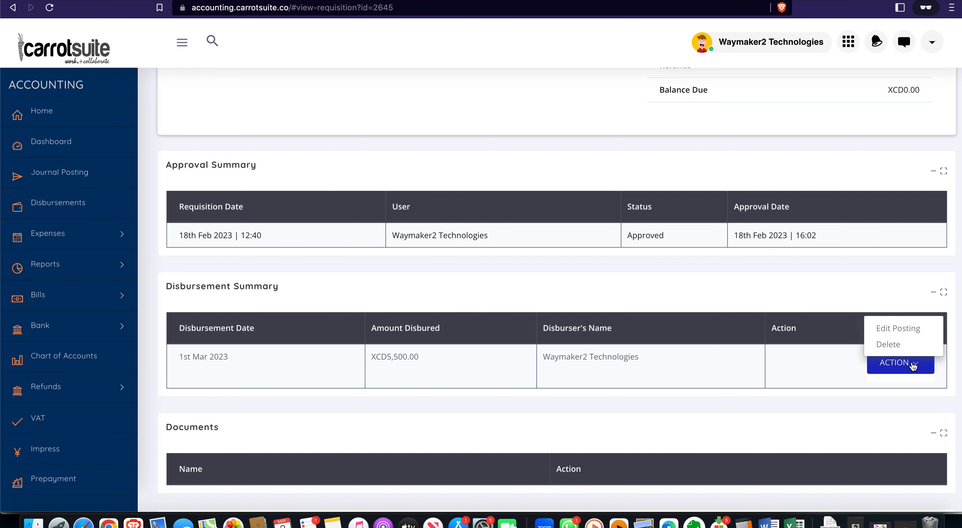
click(913, 365)
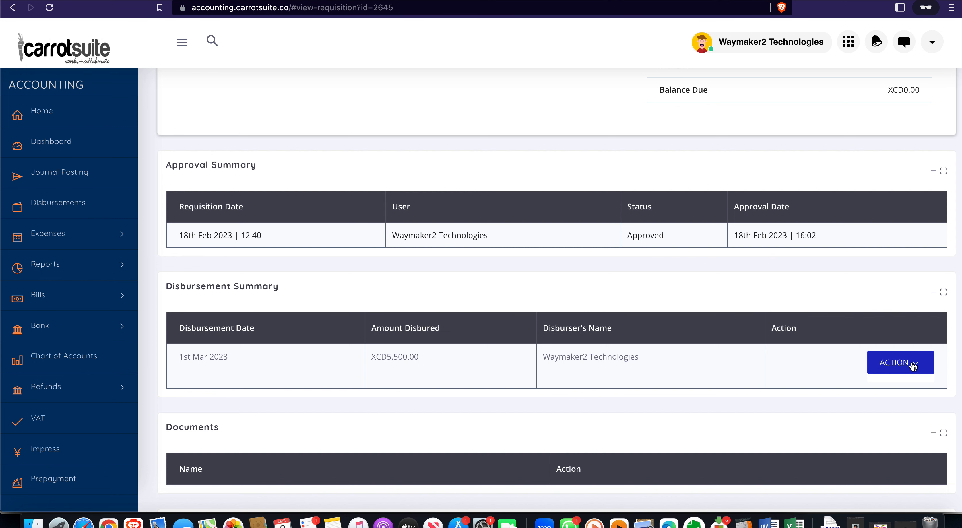
click(913, 365)
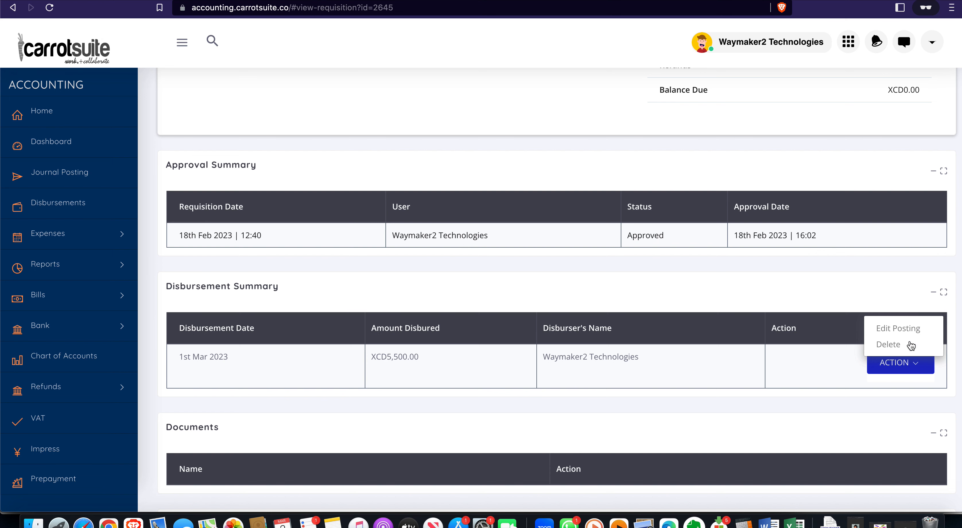
click(902, 329)
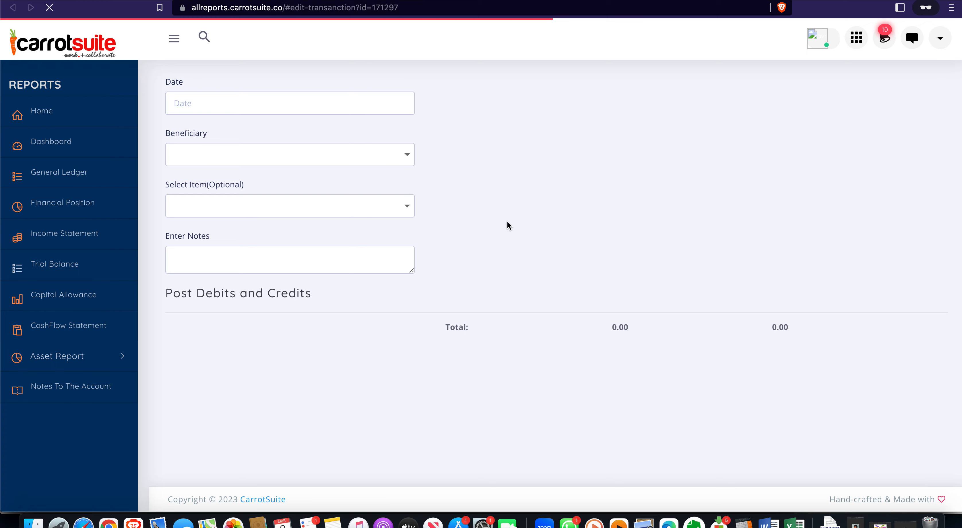
Change the account of the posting's 5500 credit line to Carrotsuite Global Access Bank and update the posting.
scroll(570, 226, down, 2)
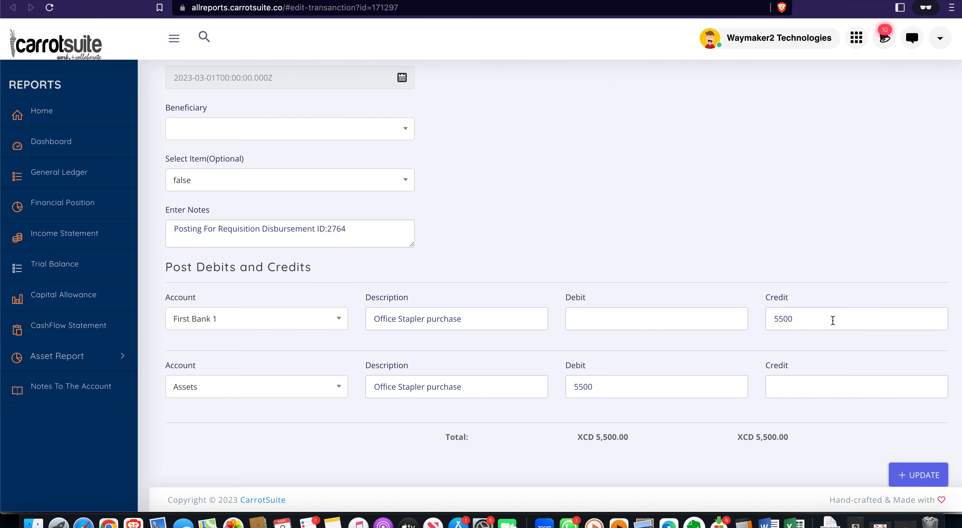
click(821, 321)
click(318, 322)
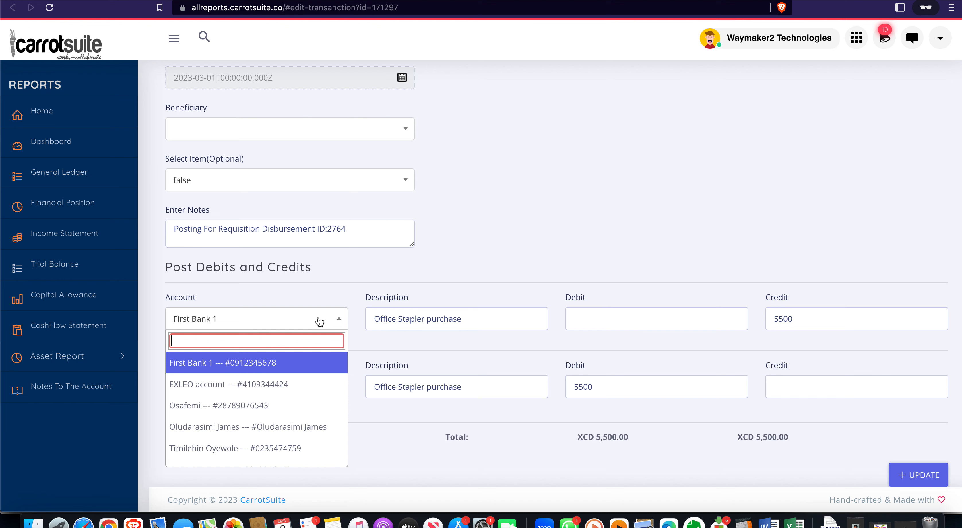
scroll(296, 396, down, 5)
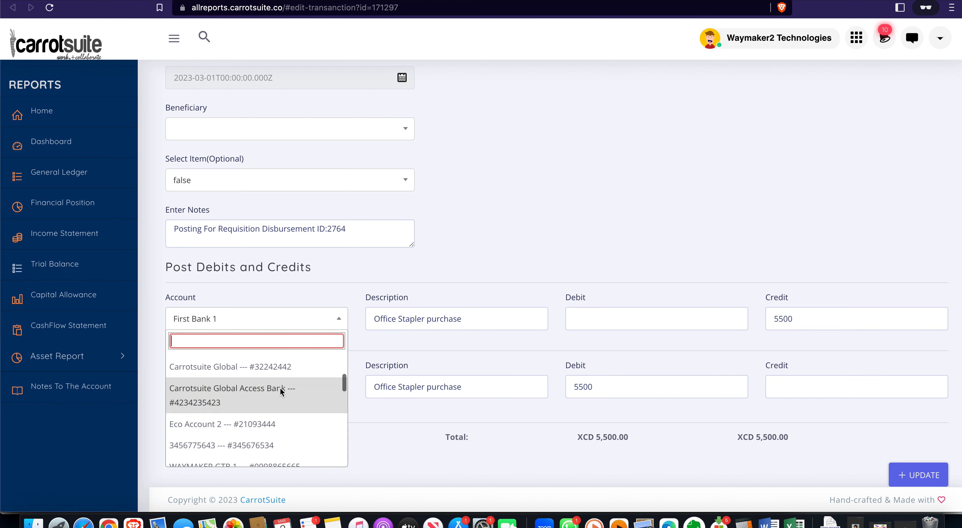
click(280, 392)
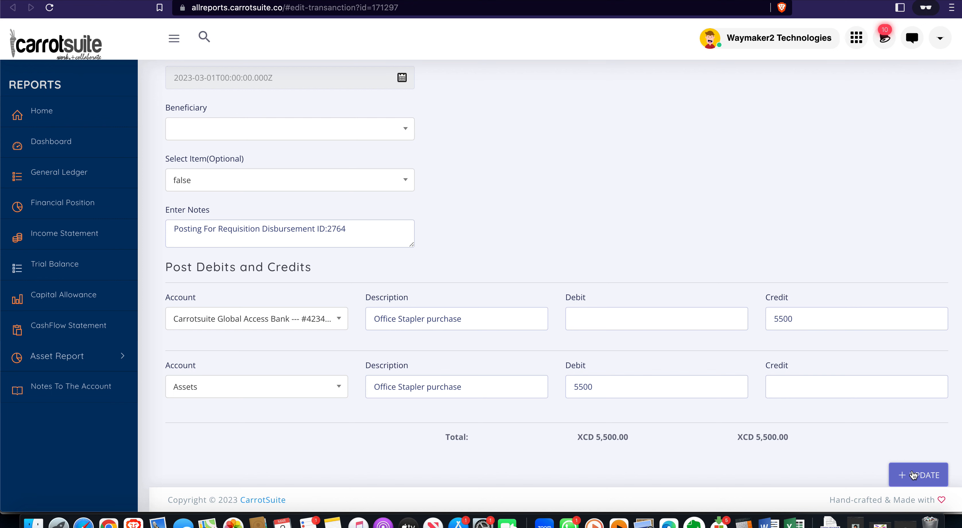
click(912, 474)
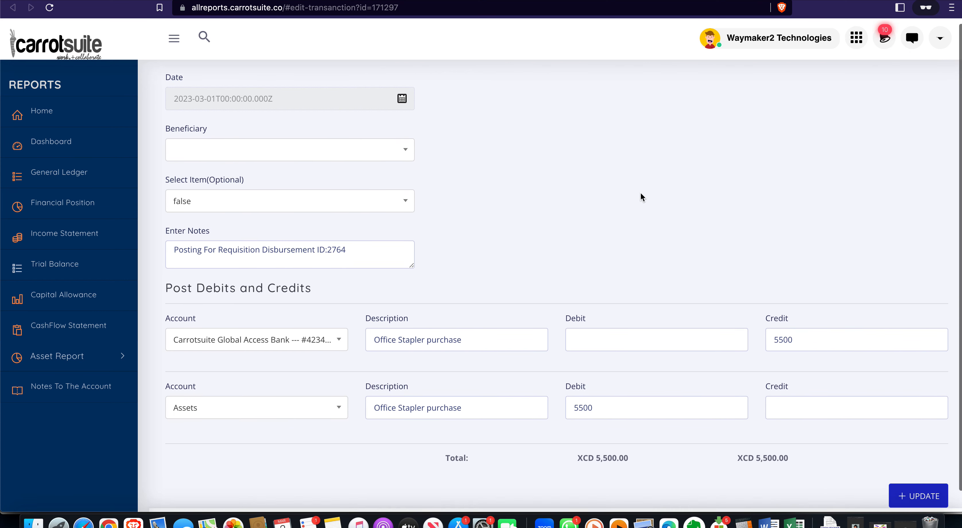
Return to the requisition voucher and examine the actions available for its disbursement and the voucher details.
scroll(641, 197, down, 1)
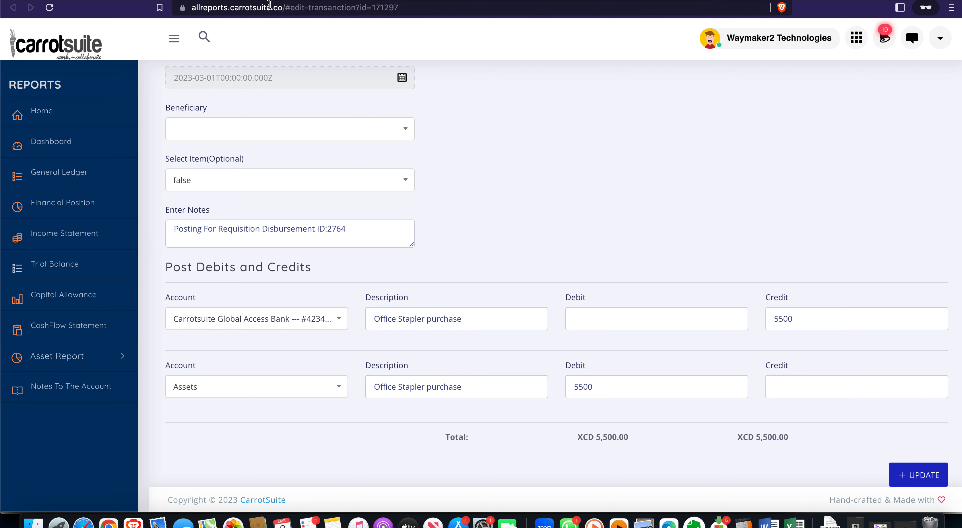
click(374, 1)
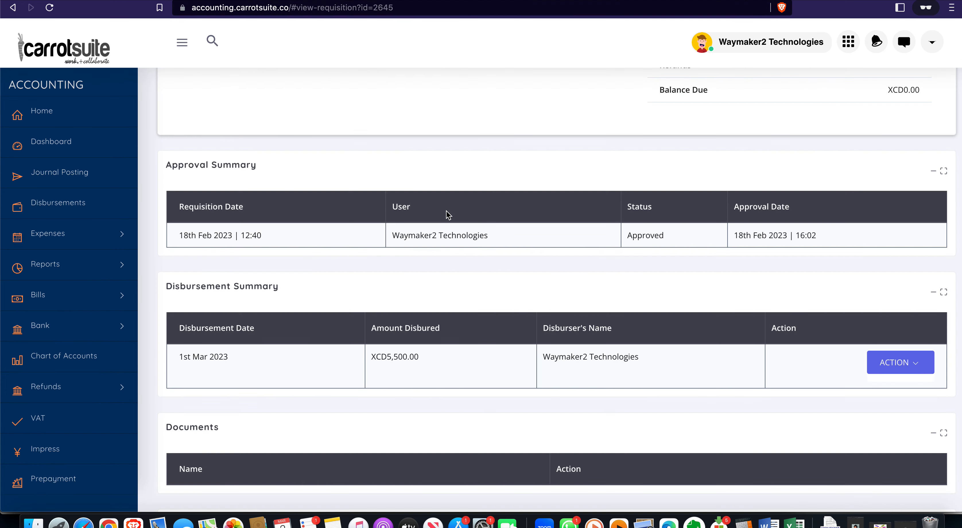
scroll(448, 215, up, 1)
click(898, 393)
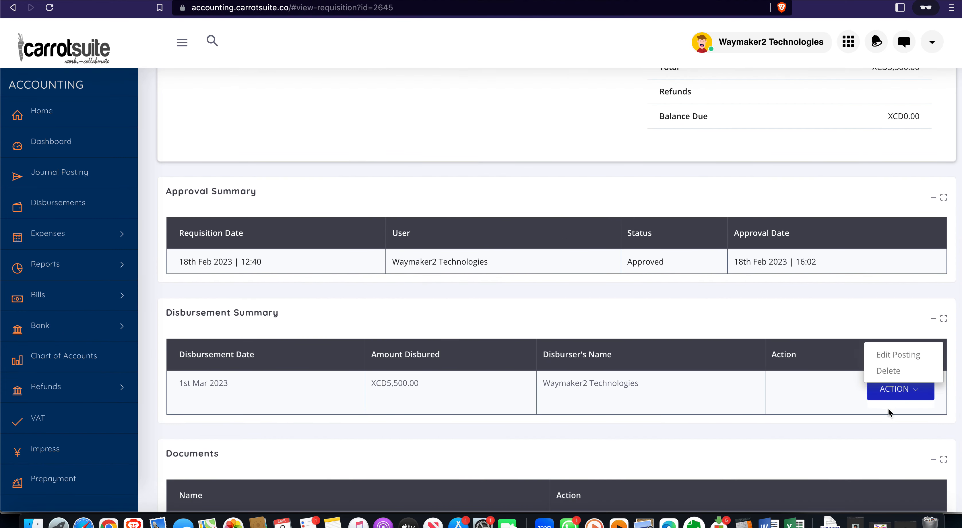
click(665, 215)
scroll(669, 215, up, 5)
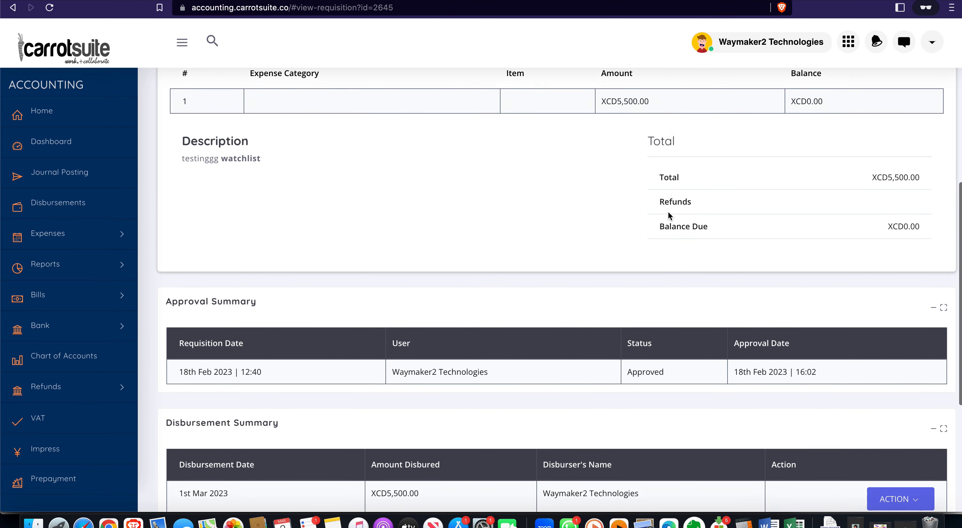
scroll(669, 216, up, 5)
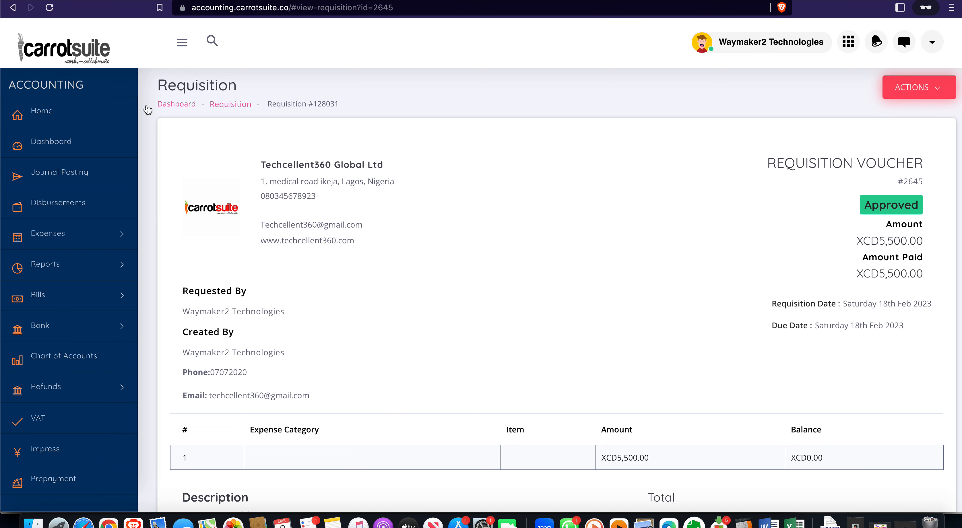
Switch to the Assets module and open the account report of the Office Equipment Ed asset category.
click(61, 116)
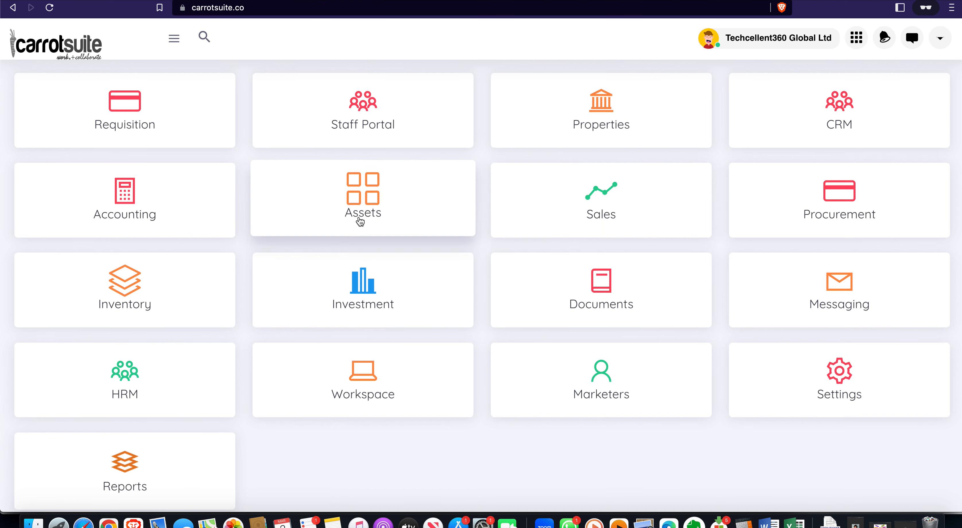
click(360, 222)
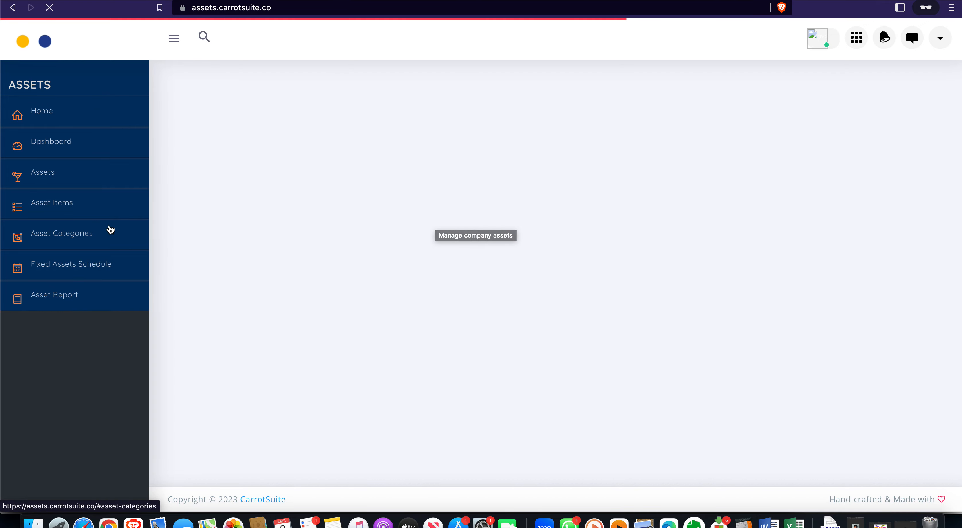
click(90, 180)
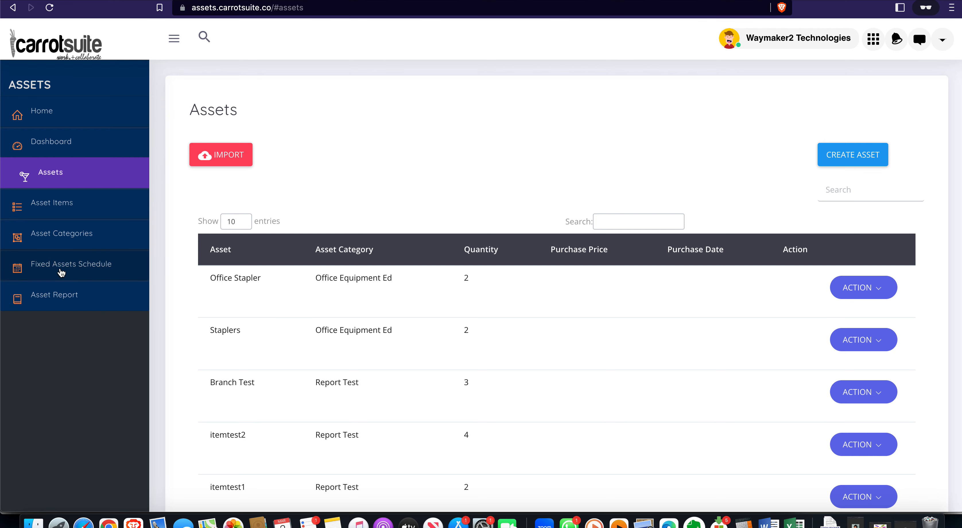
click(66, 235)
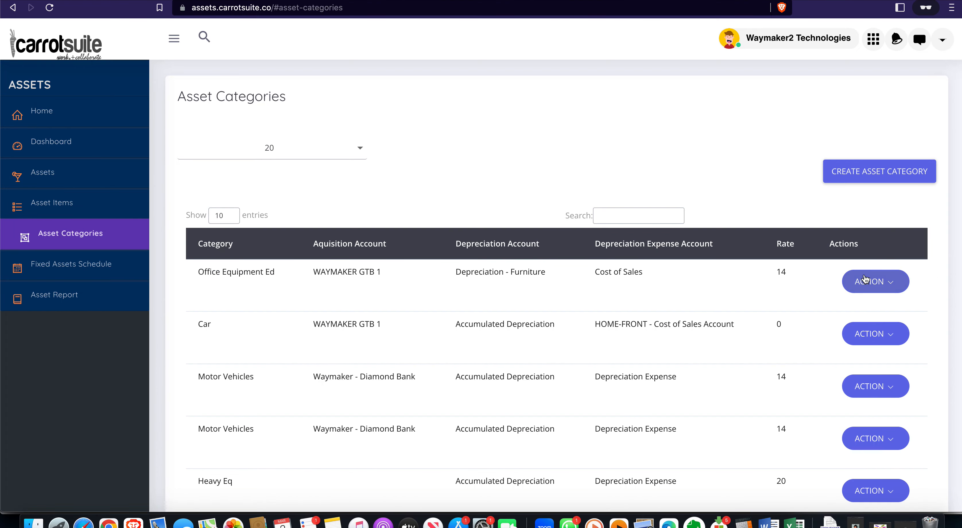
click(865, 280)
click(866, 306)
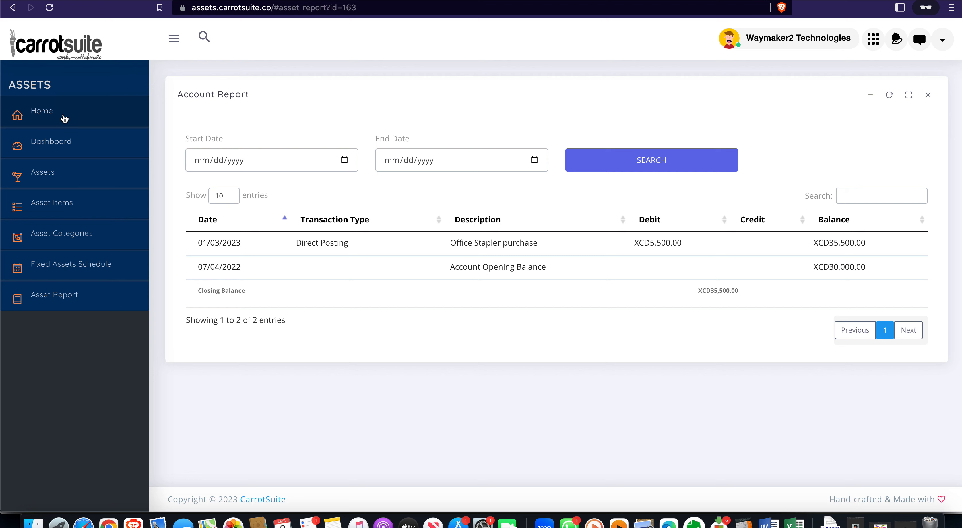
Return to the Accounting module and look through its disbursements list.
click(942, 39)
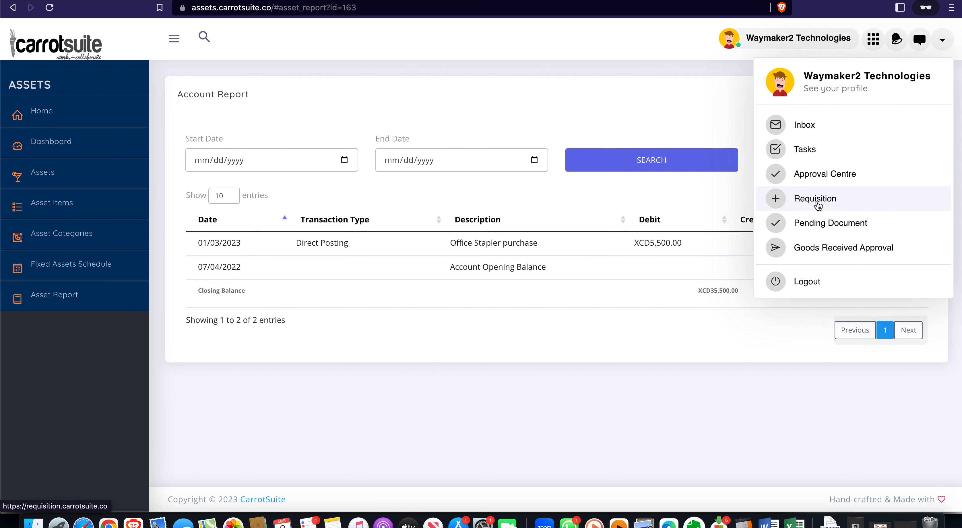
click(42, 114)
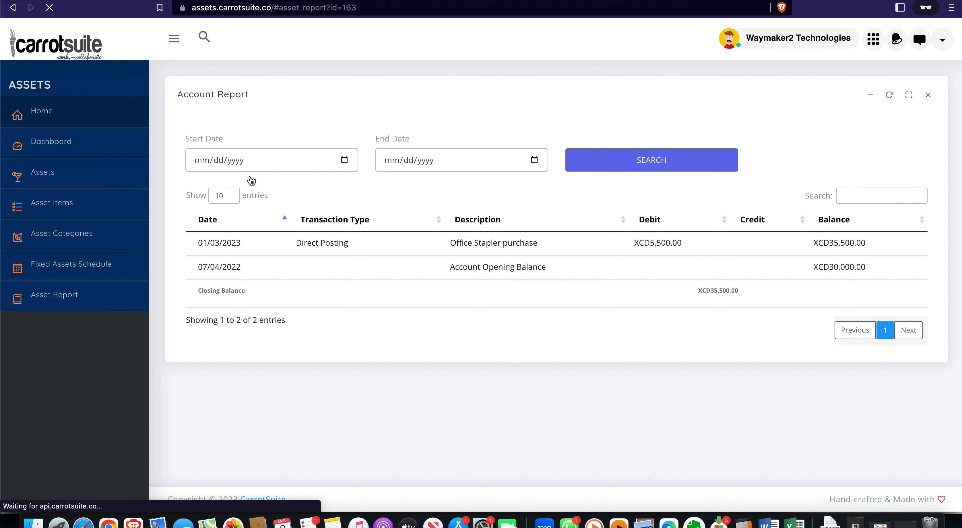
click(392, 156)
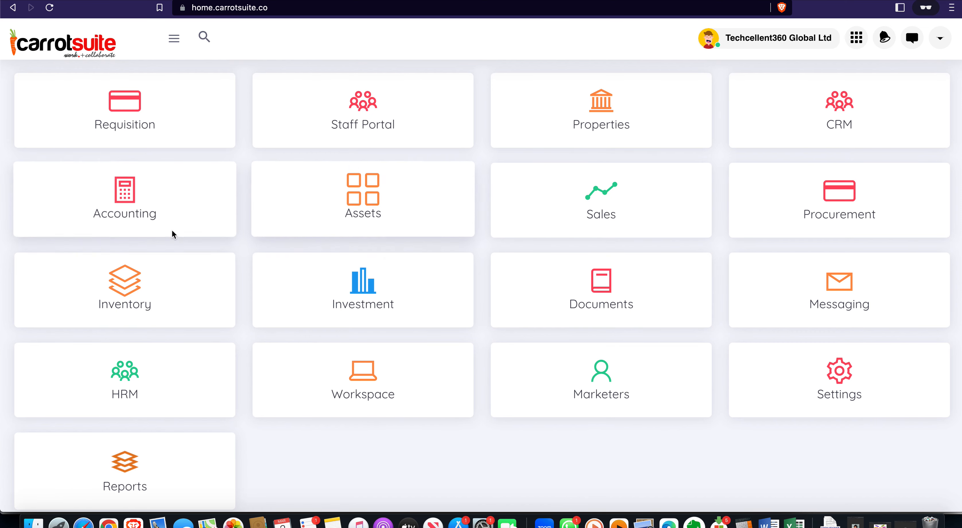
click(145, 215)
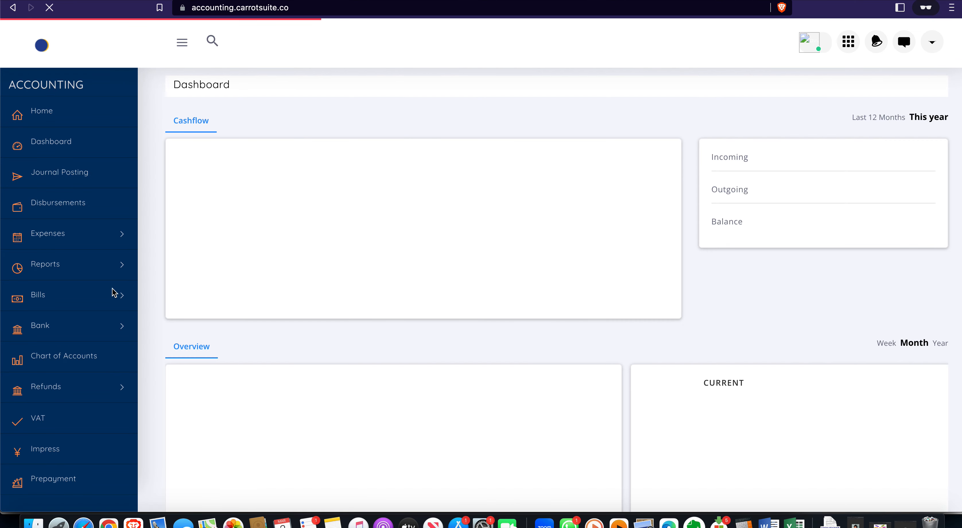
click(62, 213)
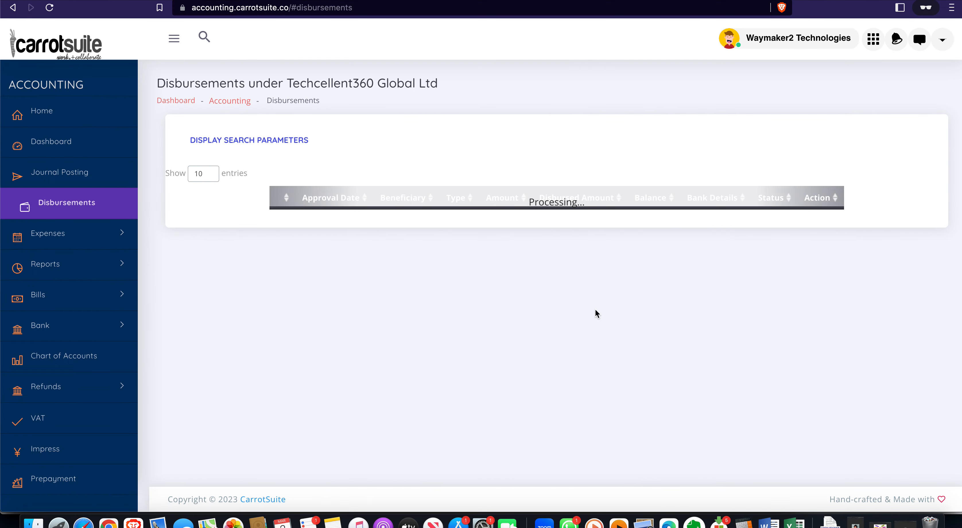
scroll(635, 327, down, 3)
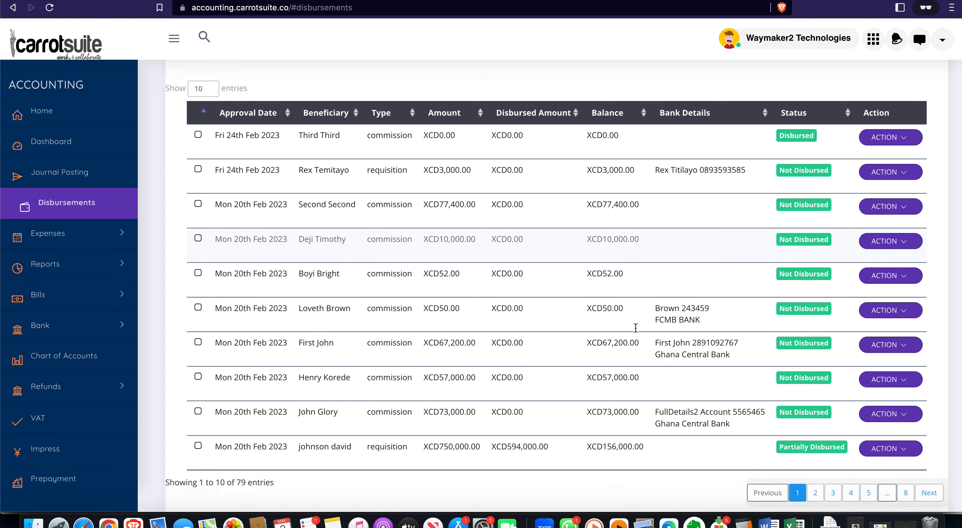
scroll(636, 328, up, 3)
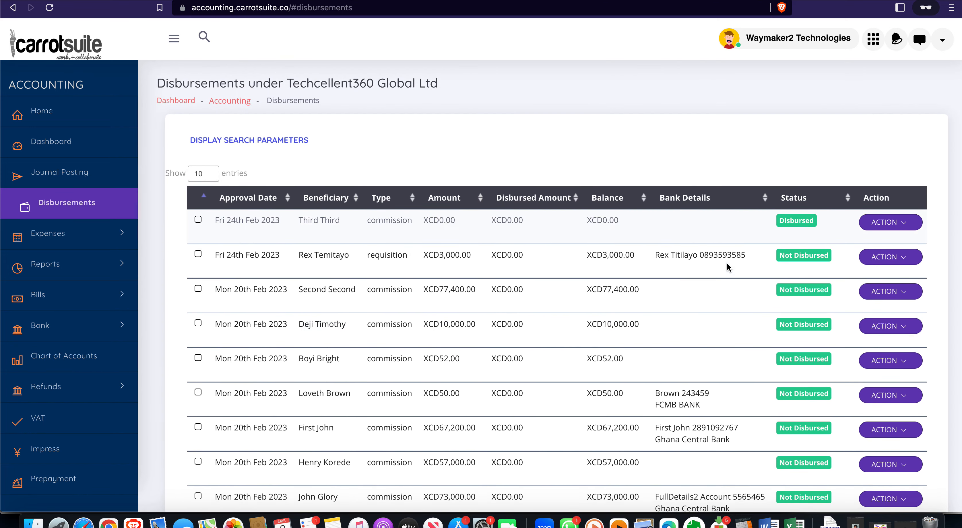
scroll(753, 310, down, 3)
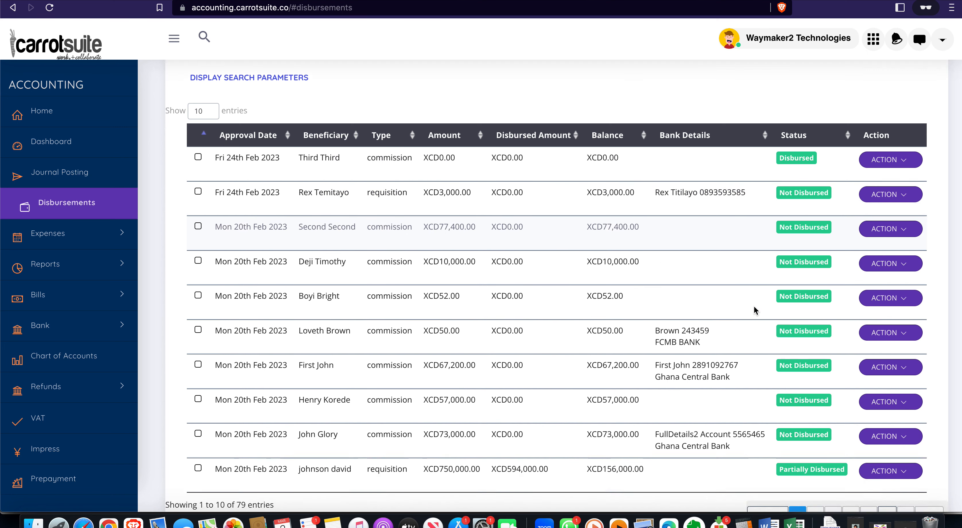
scroll(754, 308, up, 1)
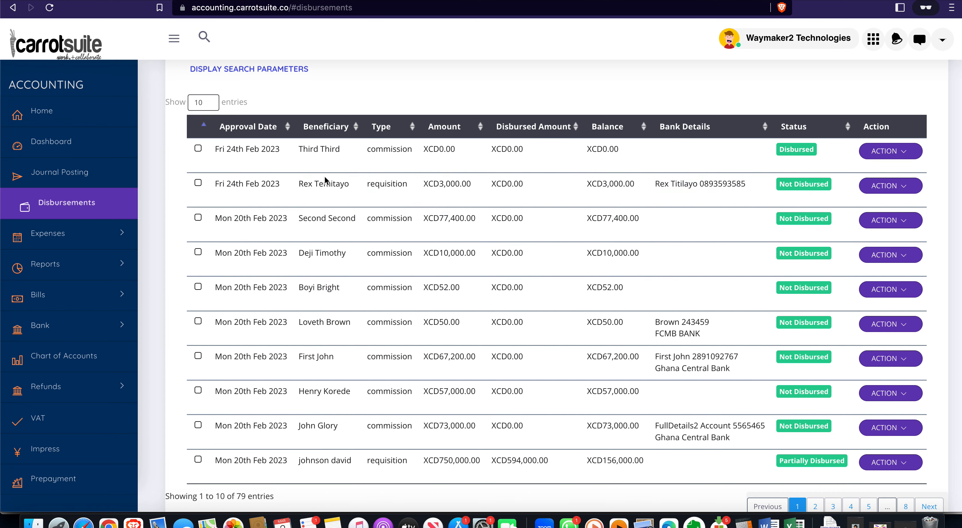
scroll(423, 217, up, 2)
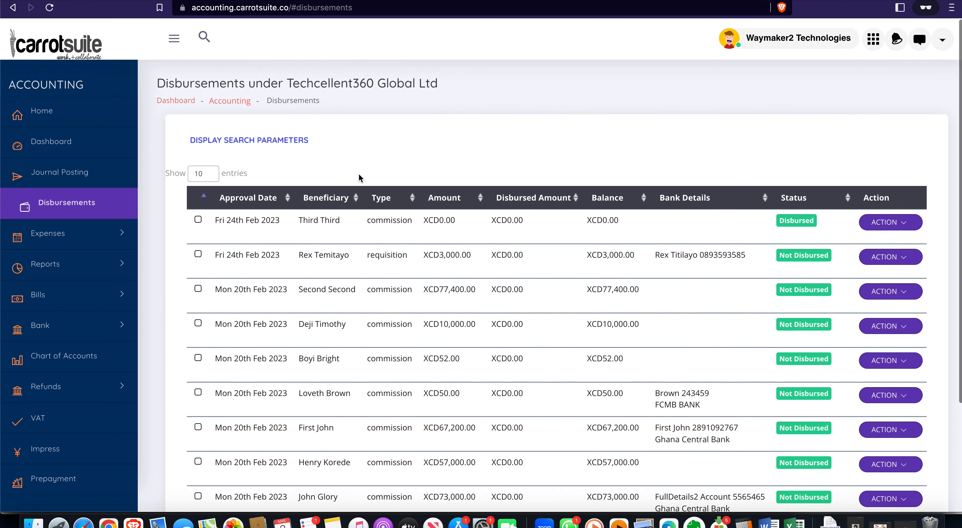
Show 50 disbursements per page and open the fully disbursed XCD5,500.00 requisition approved on 18th Feb 2023.
click(210, 172)
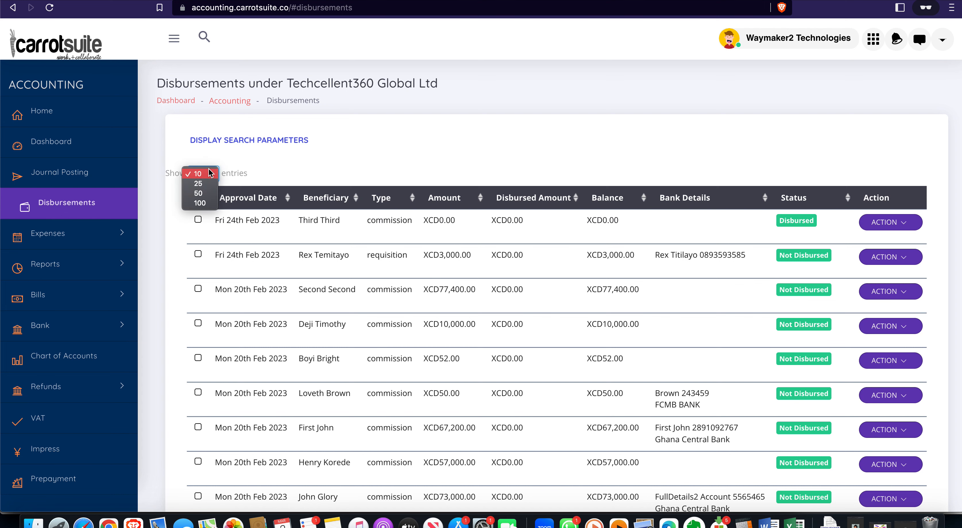
click(210, 195)
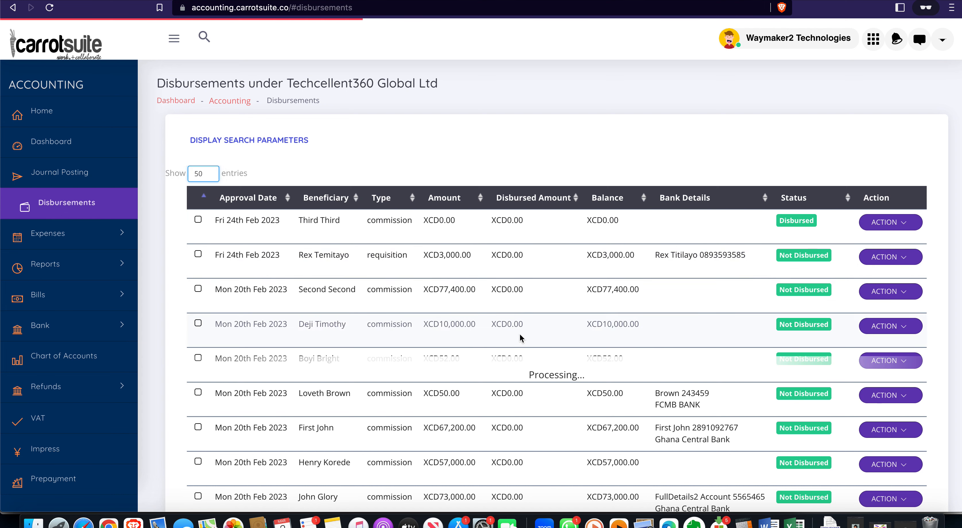
scroll(522, 338, down, 6)
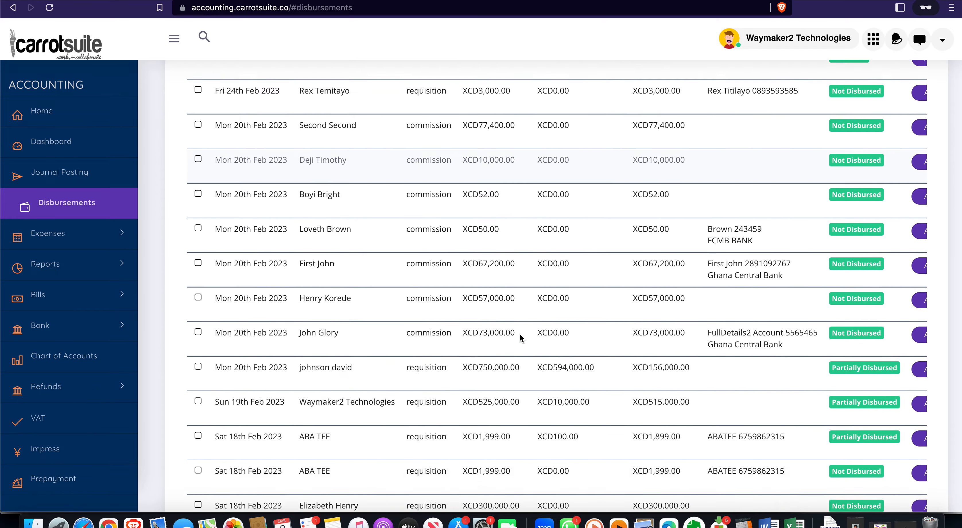
scroll(522, 338, up, 5)
scroll(522, 338, down, 10)
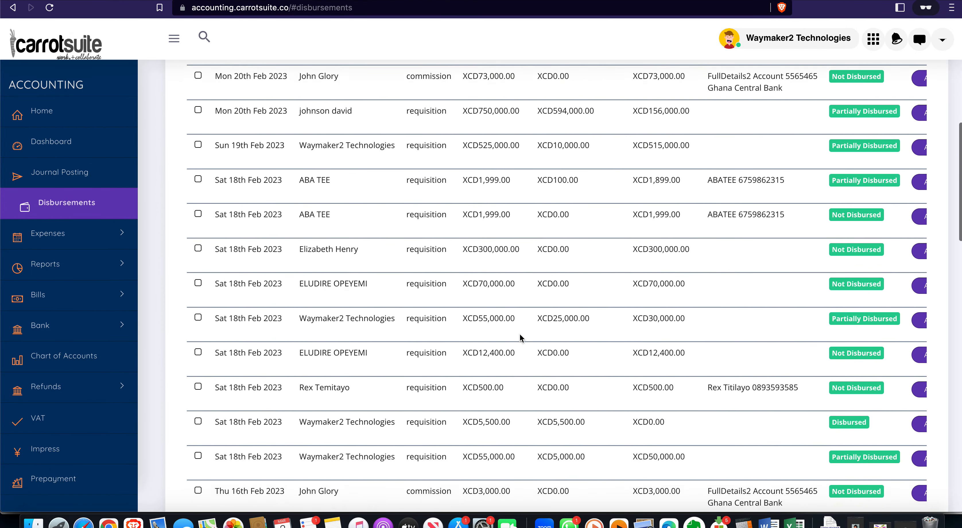
scroll(519, 335, right, 3)
scroll(519, 334, down, 2)
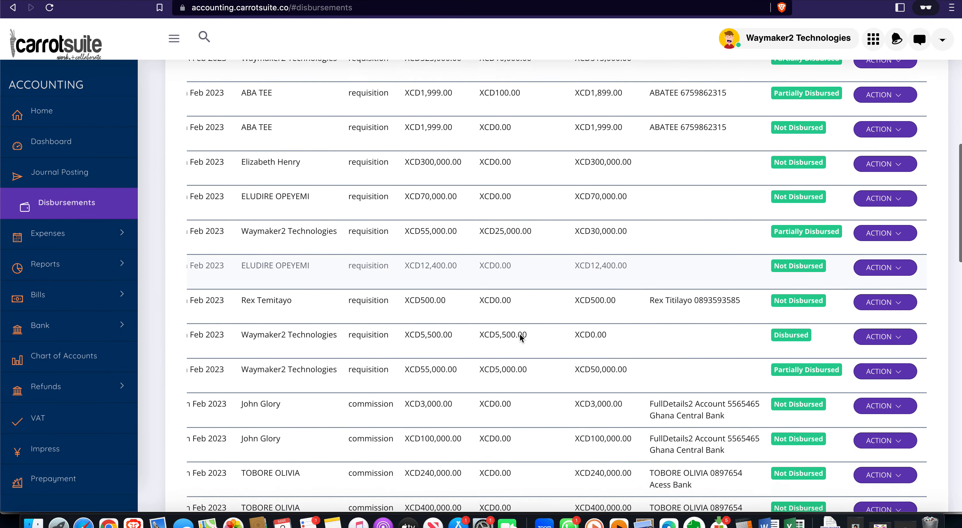
click(870, 333)
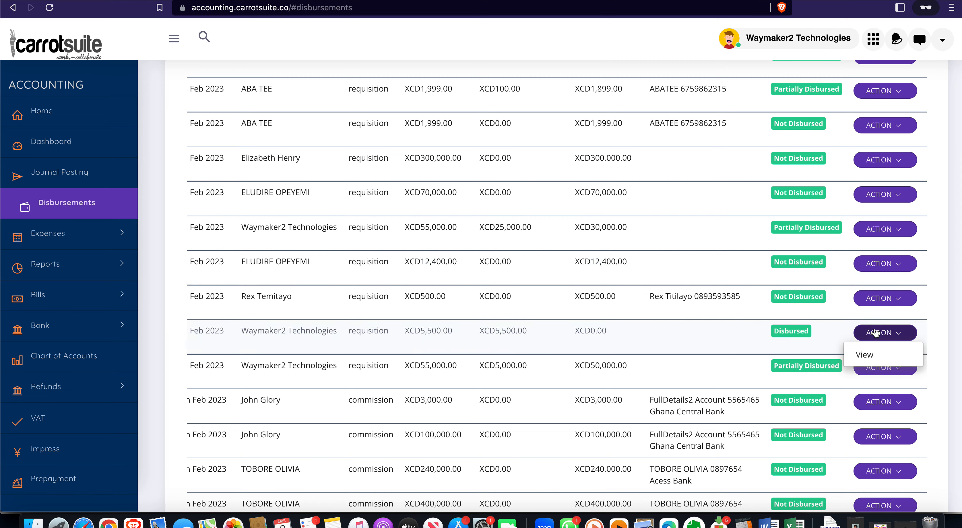
click(863, 358)
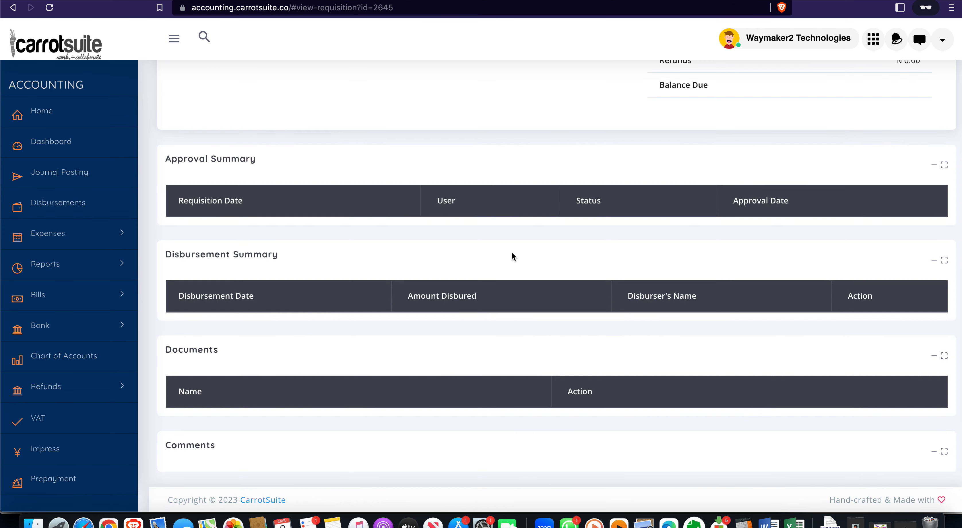
Delete the 1st Mar 2023 disbursement of XCD5,500.00 from the requisition's Disbursement Summary.
scroll(511, 251, up, 15)
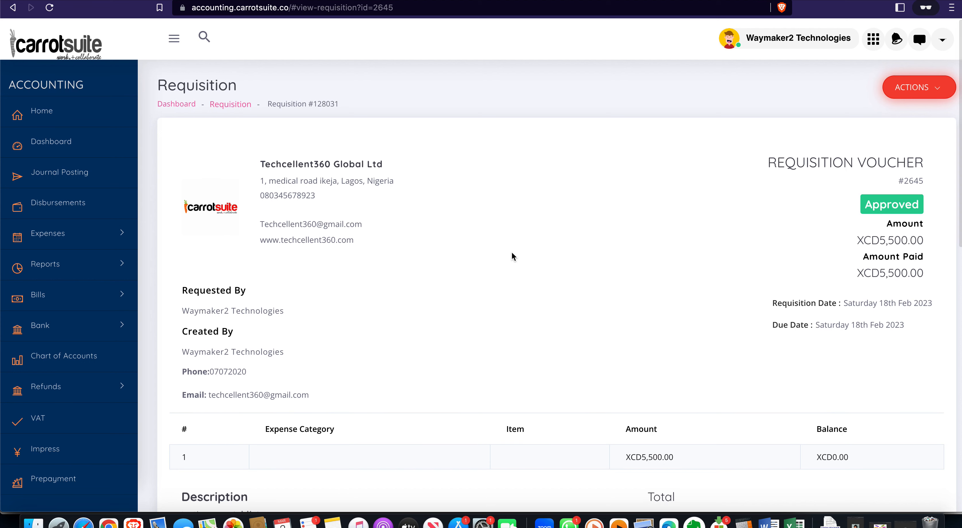
scroll(511, 253, down, 6)
scroll(512, 252, down, 9)
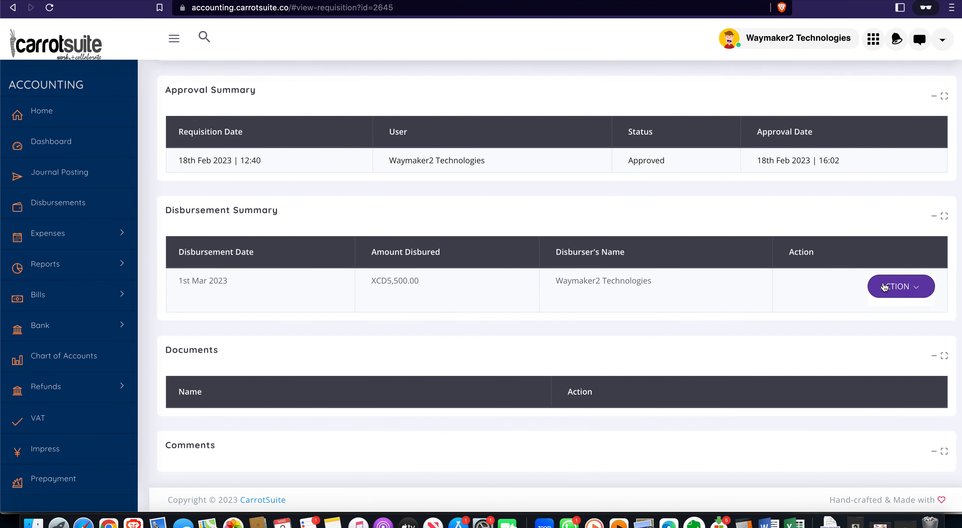
click(888, 289)
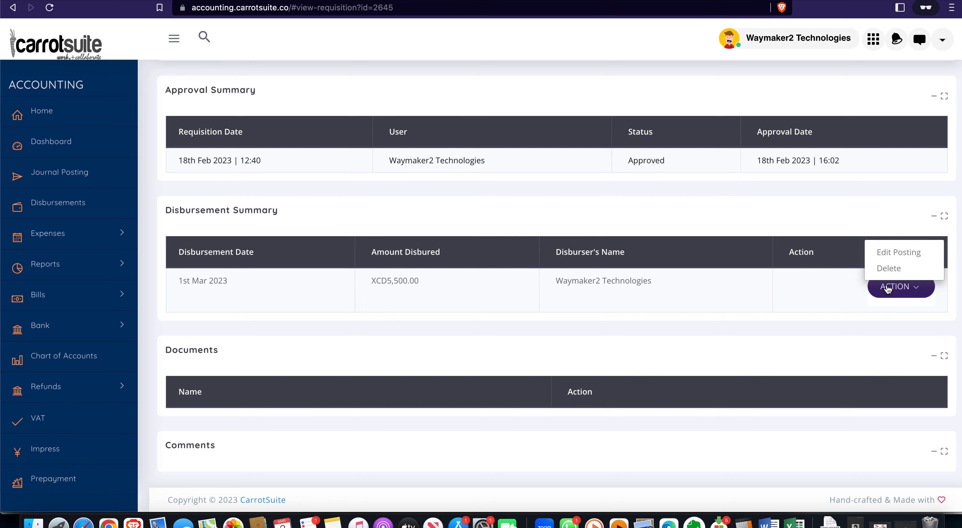
click(891, 270)
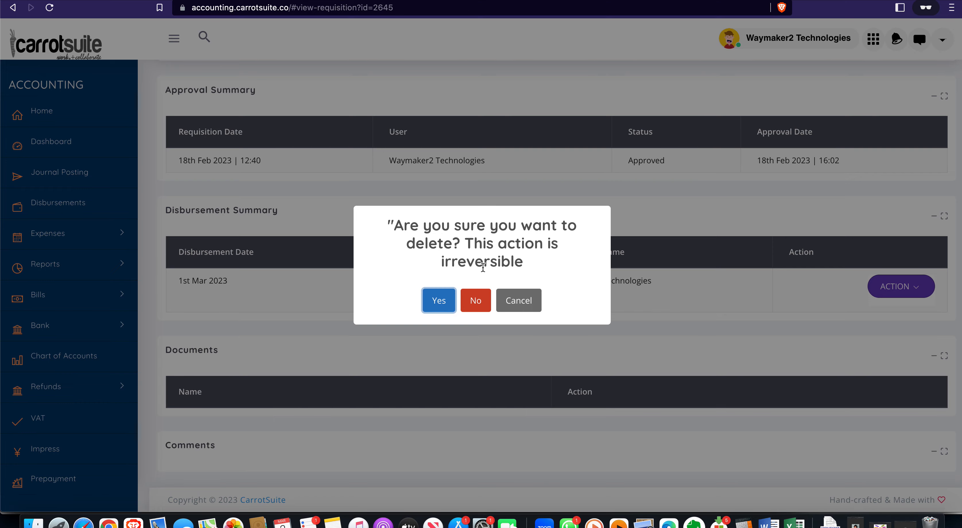
click(440, 303)
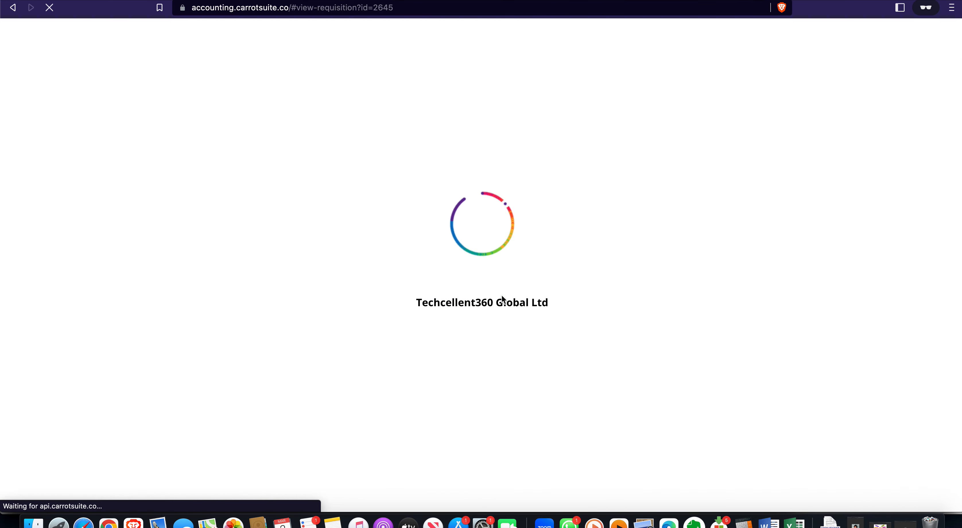
scroll(635, 233, down, 10)
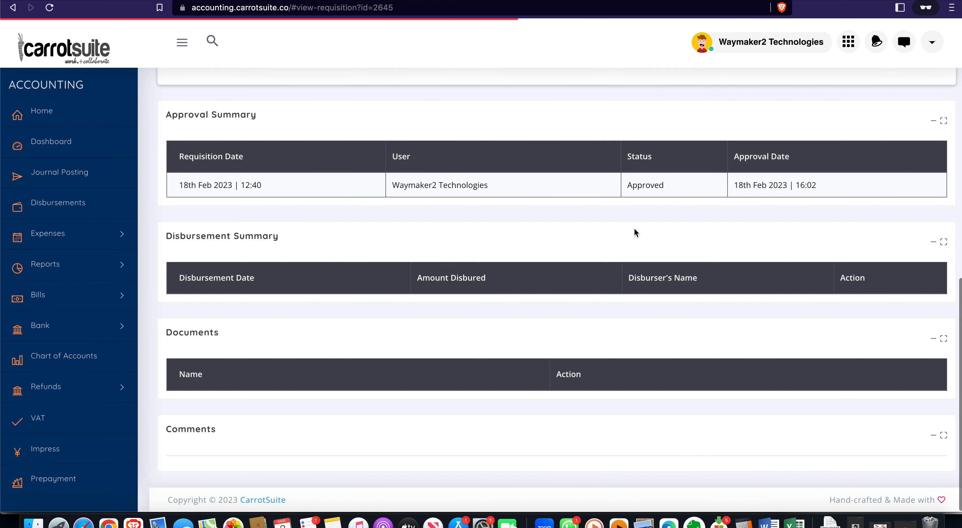